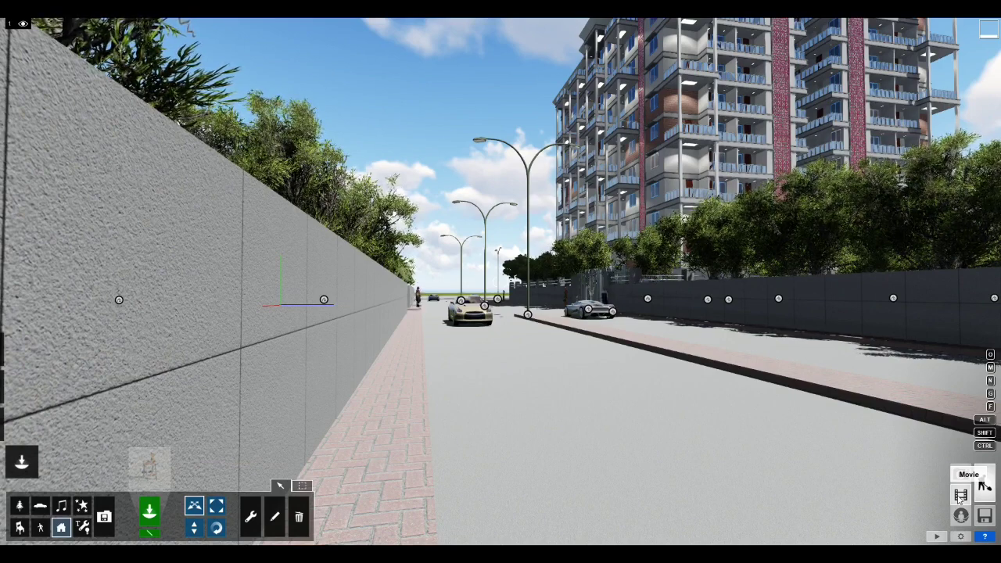
Switch to Movie mode and look through the empty clip slots, returning to slot 1.
click(961, 498)
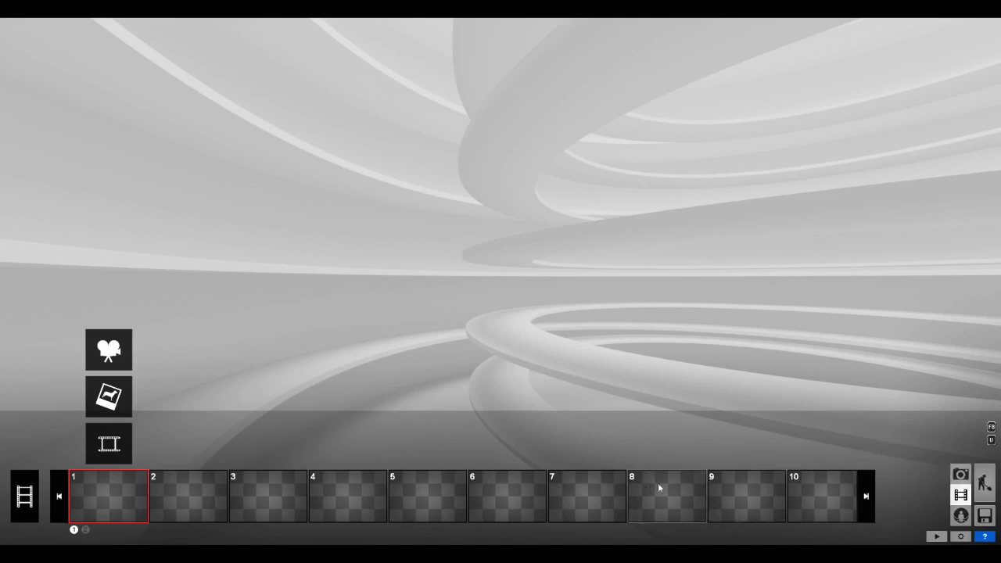
click(865, 497)
click(865, 497)
click(866, 497)
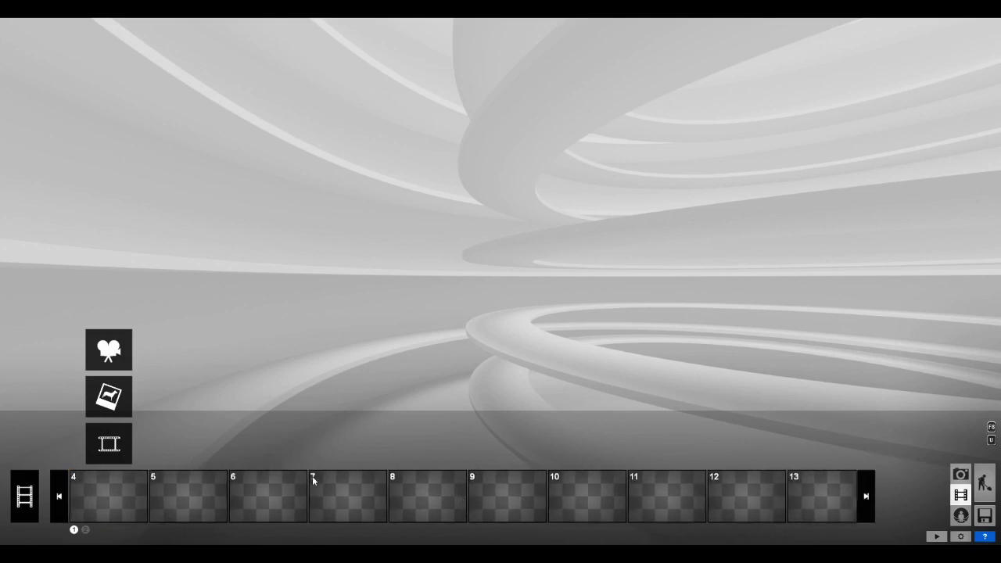
click(60, 496)
click(60, 498)
click(61, 499)
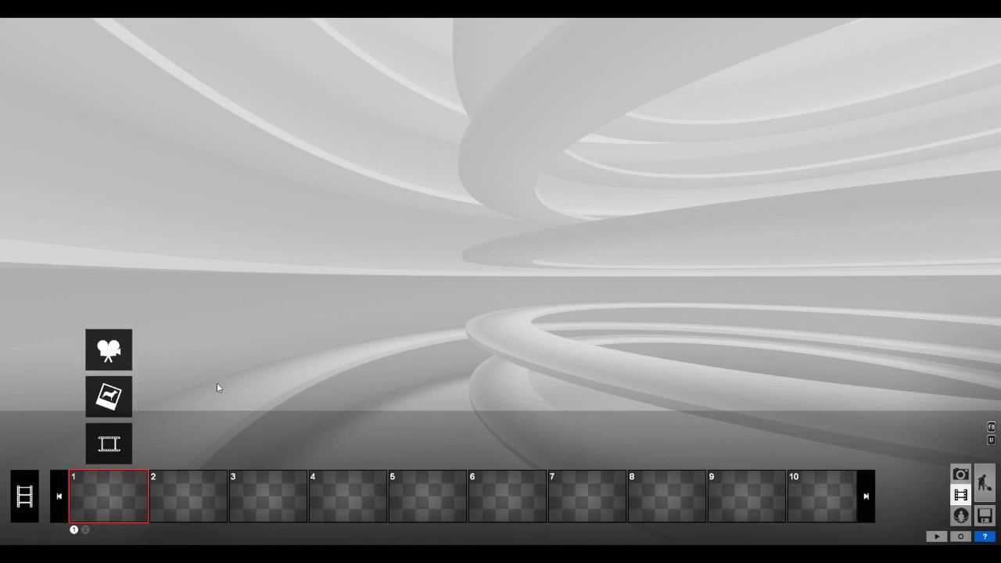
click(95, 383)
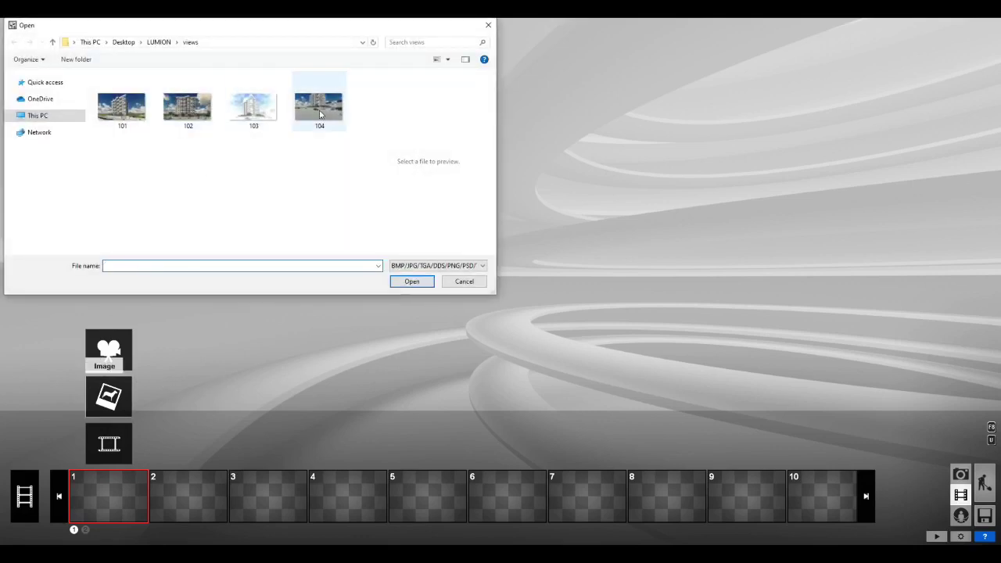
click(465, 282)
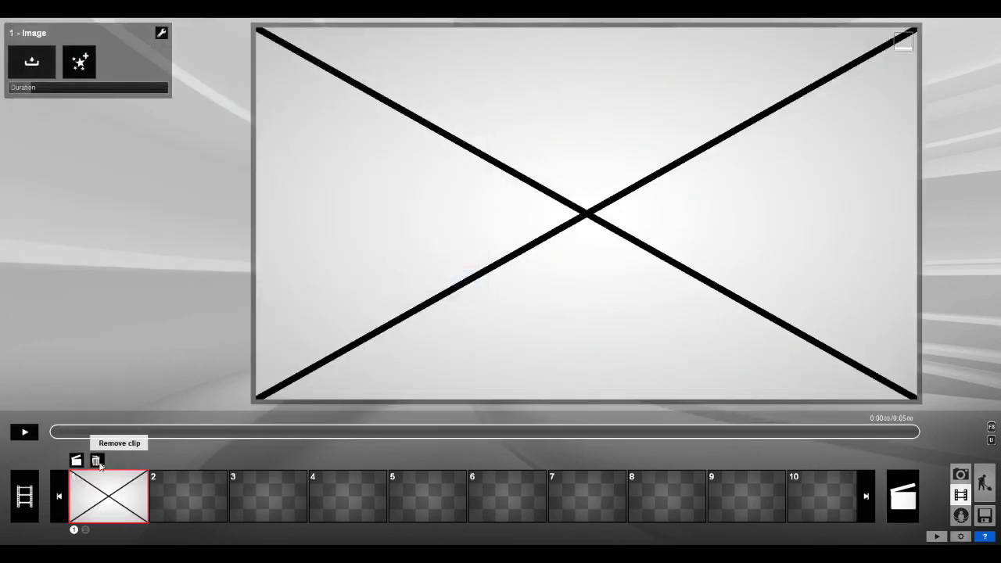
click(95, 460)
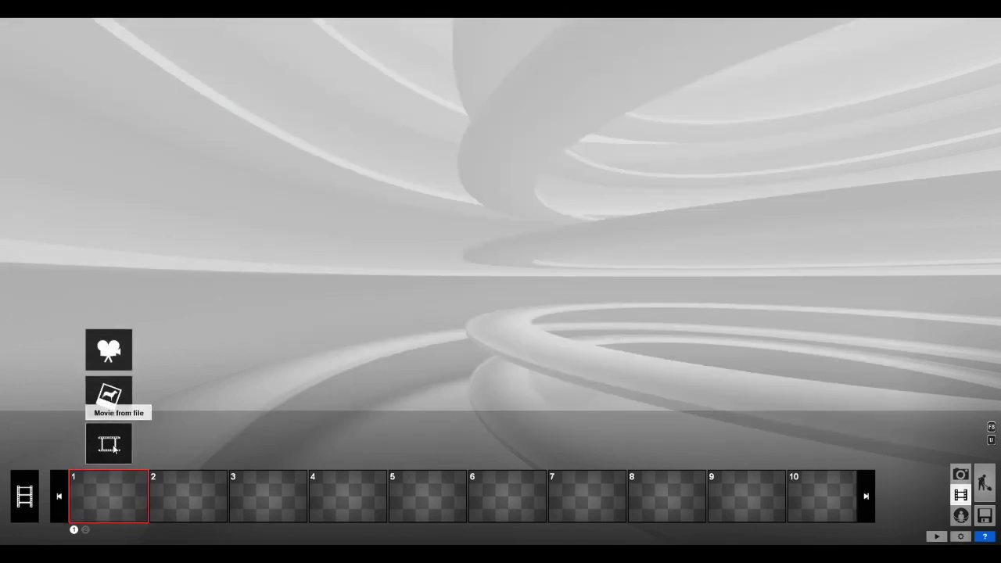
click(114, 448)
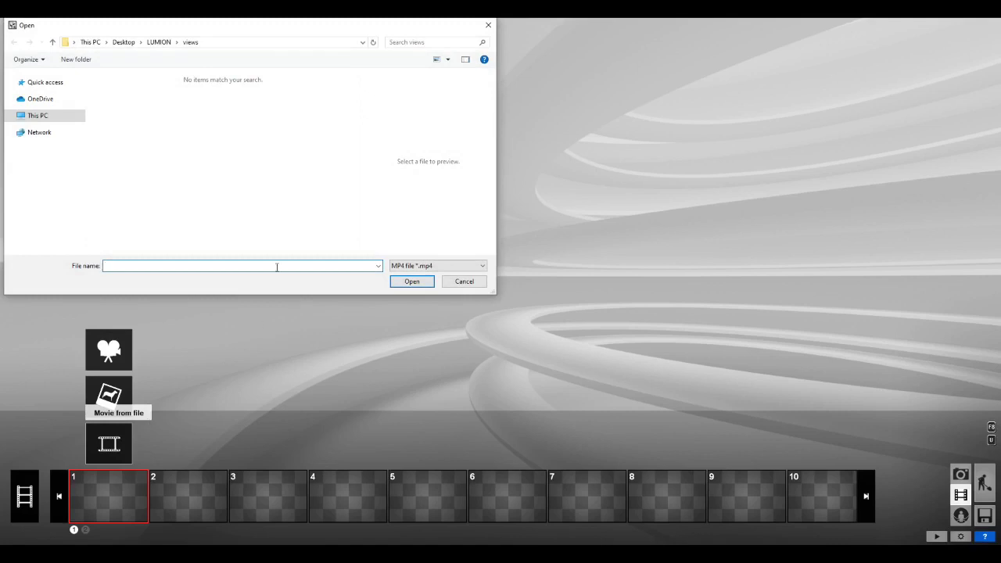
click(463, 281)
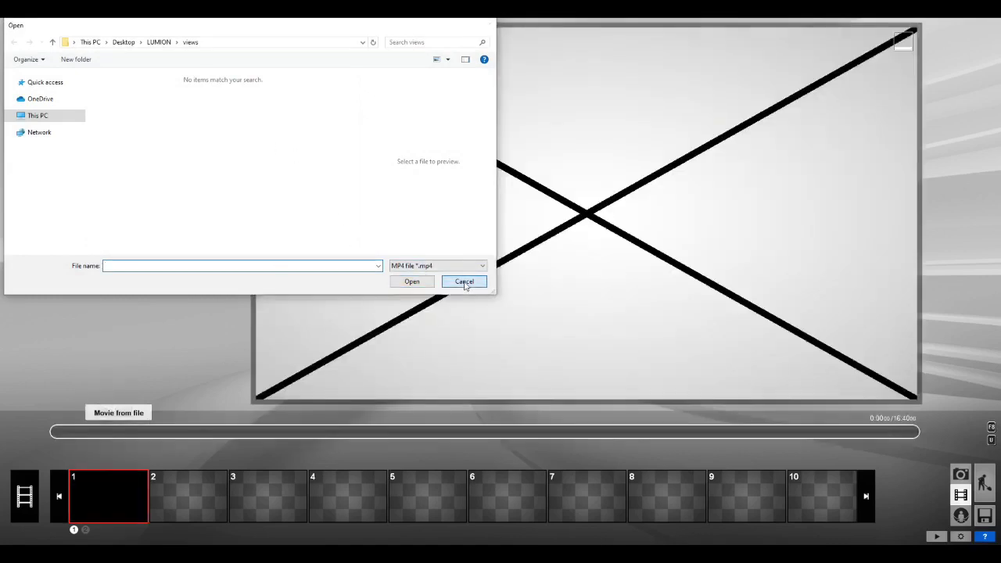
click(97, 458)
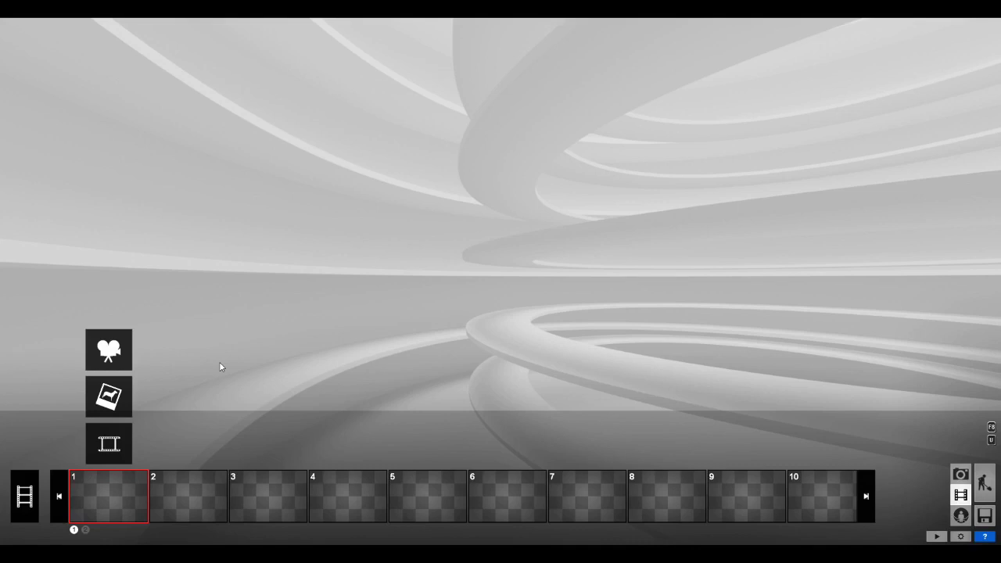
Start recording a new camera clip in slot 1.
click(120, 349)
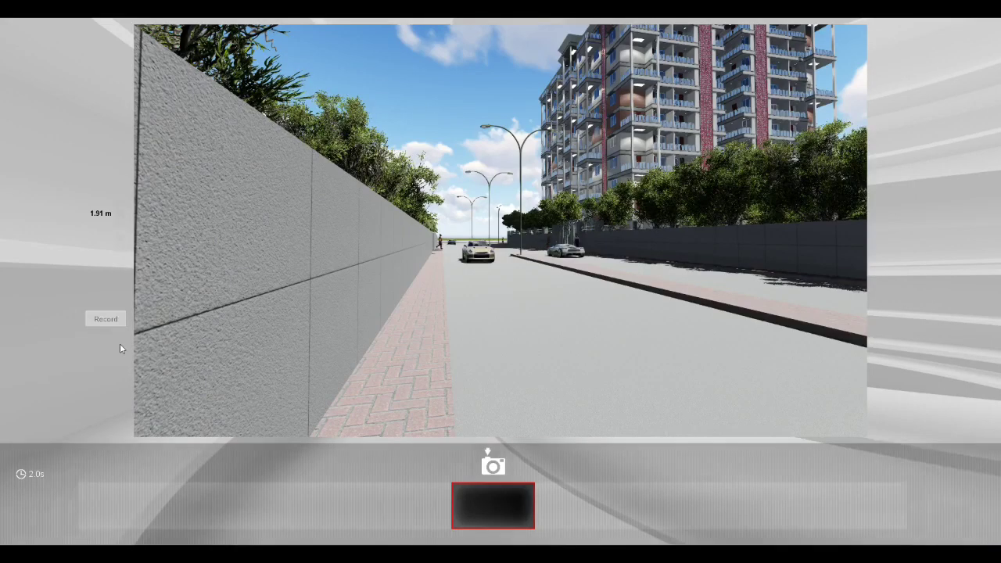
Frame the street along the sidewalk wall at about 1.40 m camera height and capture two photos, the second showing the whole apartment building.
key(w)
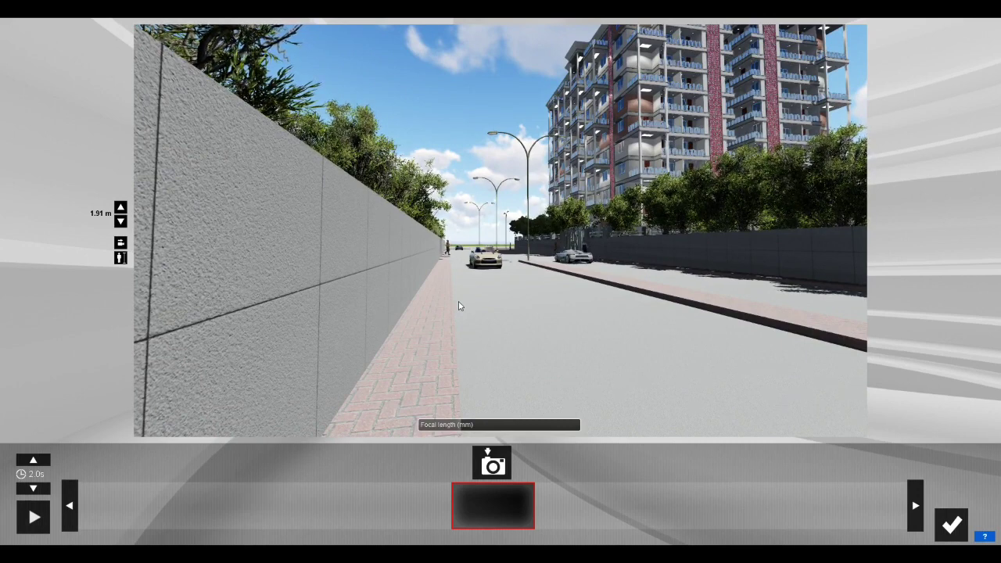
key(w)
key(q)
right_drag(459, 306, 434, 296)
key(a)
key(q)
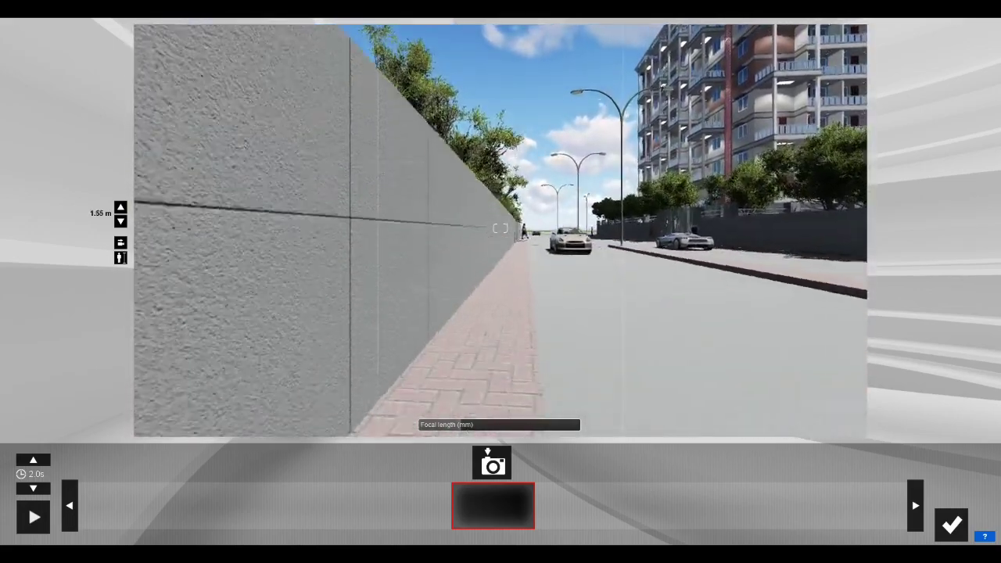
mouse_move(500, 228)
right_down()
mouse_move(496, 238)
mouse_move(498, 230)
right_up()
key(e)
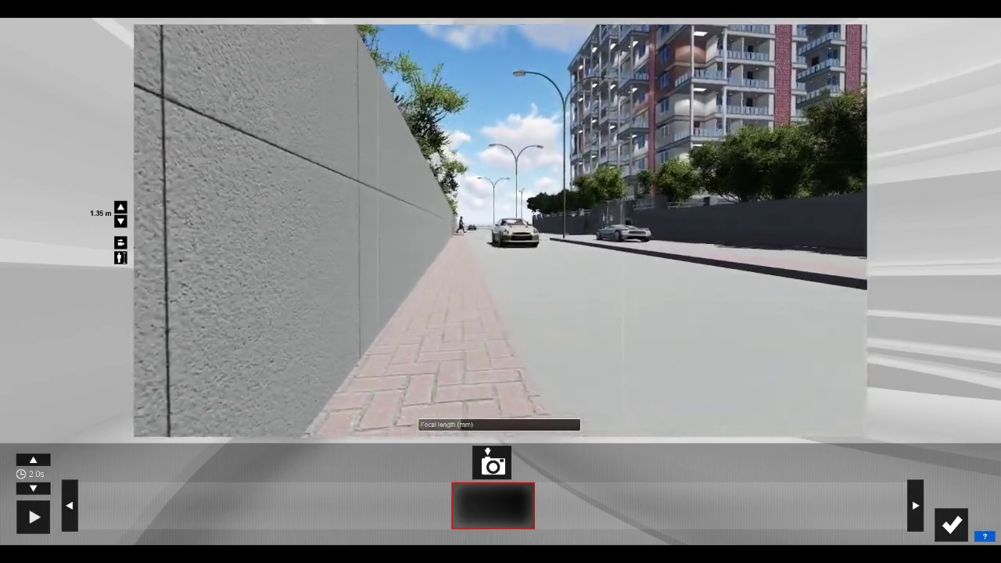
key(d)
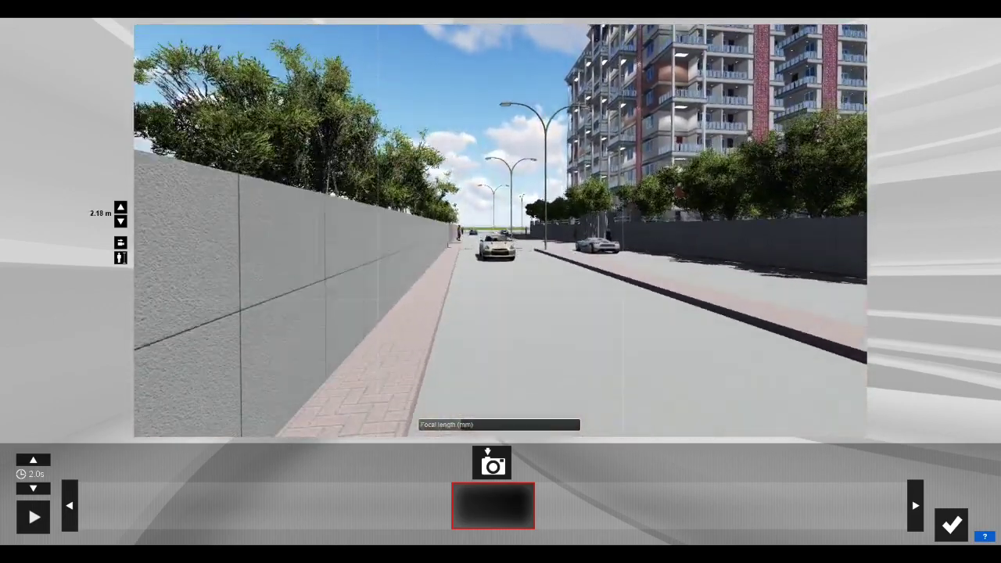
key(a)
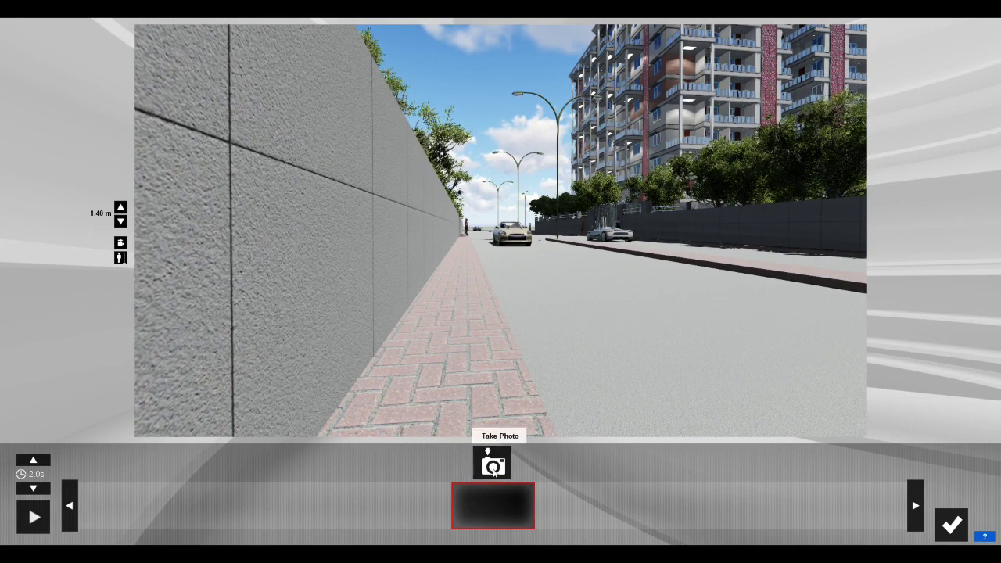
click(502, 466)
click(502, 466)
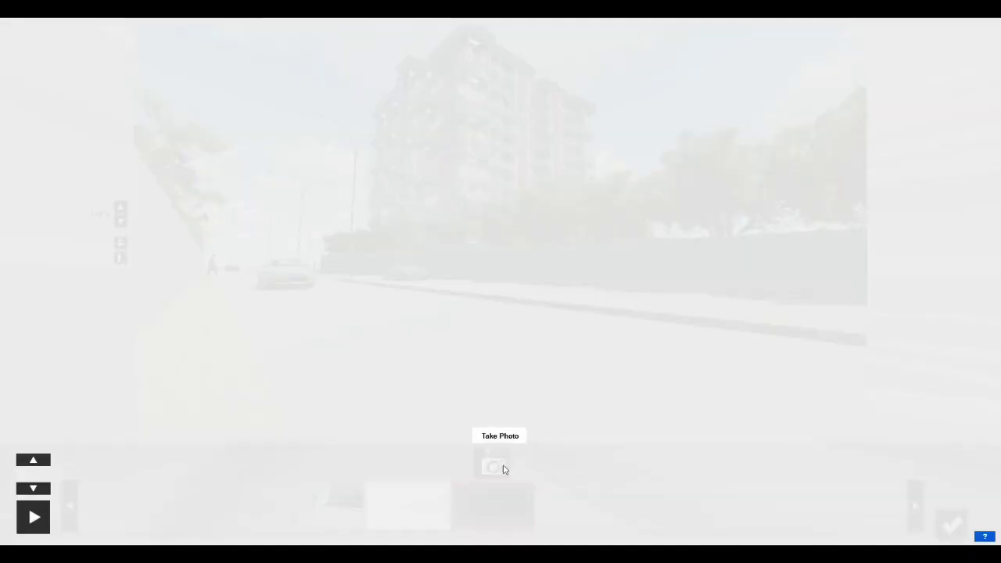
Preview the camera path between the two photos and delete both of them.
click(33, 517)
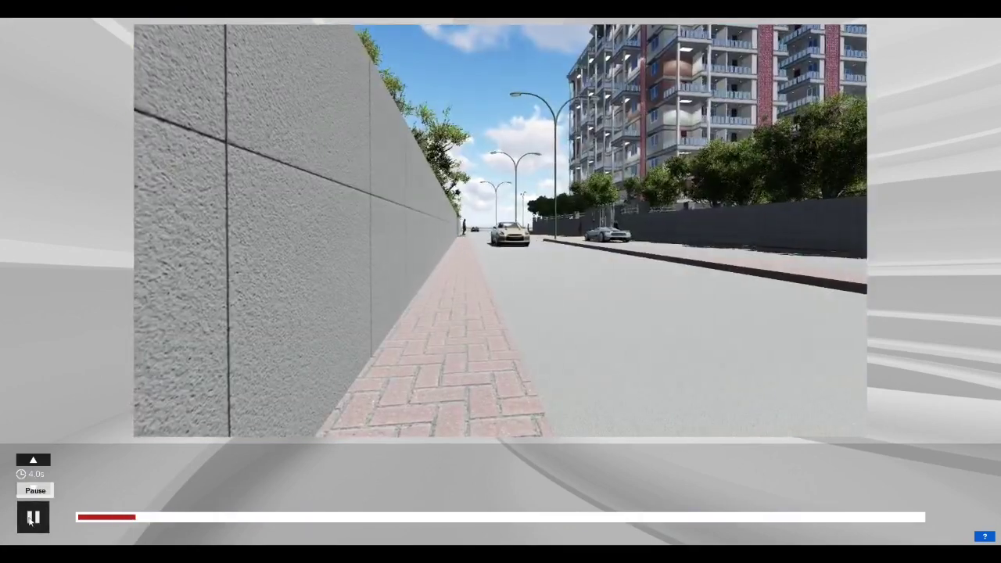
click(36, 513)
click(407, 504)
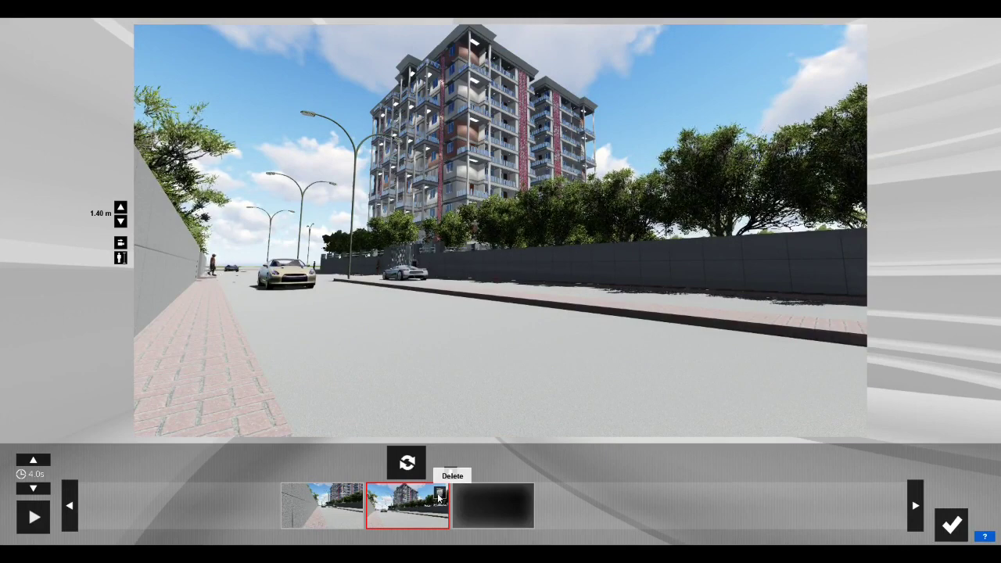
click(439, 493)
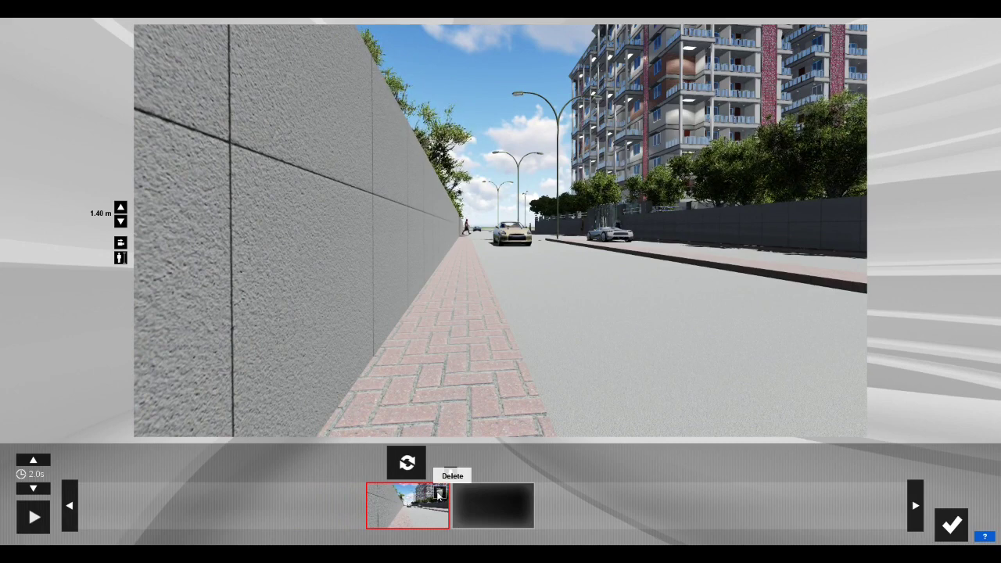
click(439, 494)
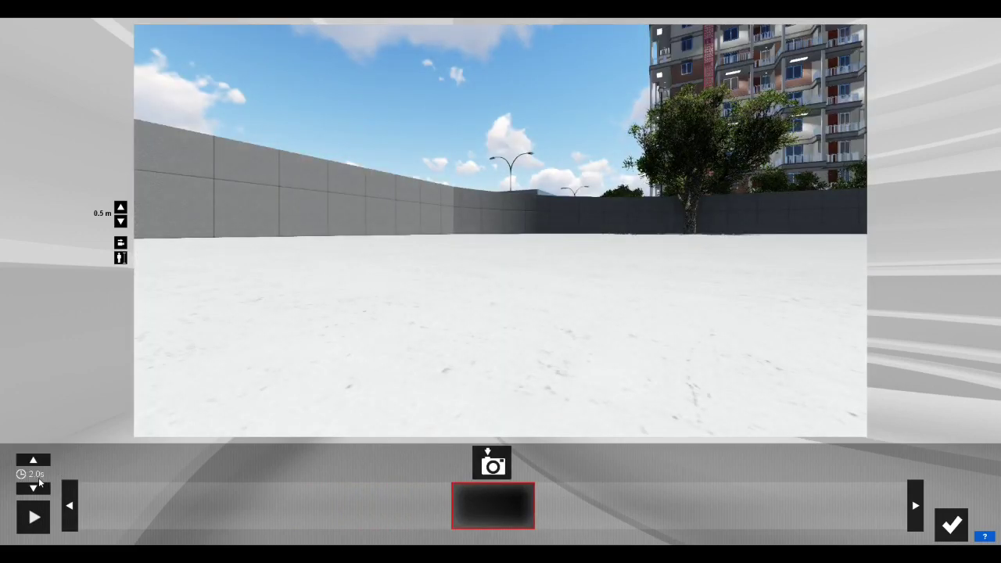
Fly the camera back to the street and place it low over the sidewalk beside the wall, facing the parked cars and apartment building.
key(w)
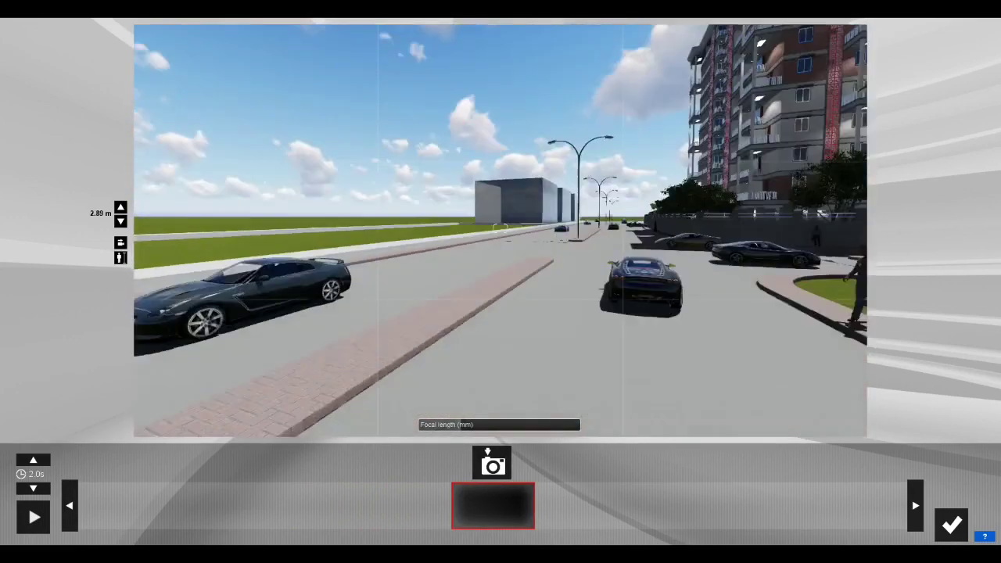
key(w)
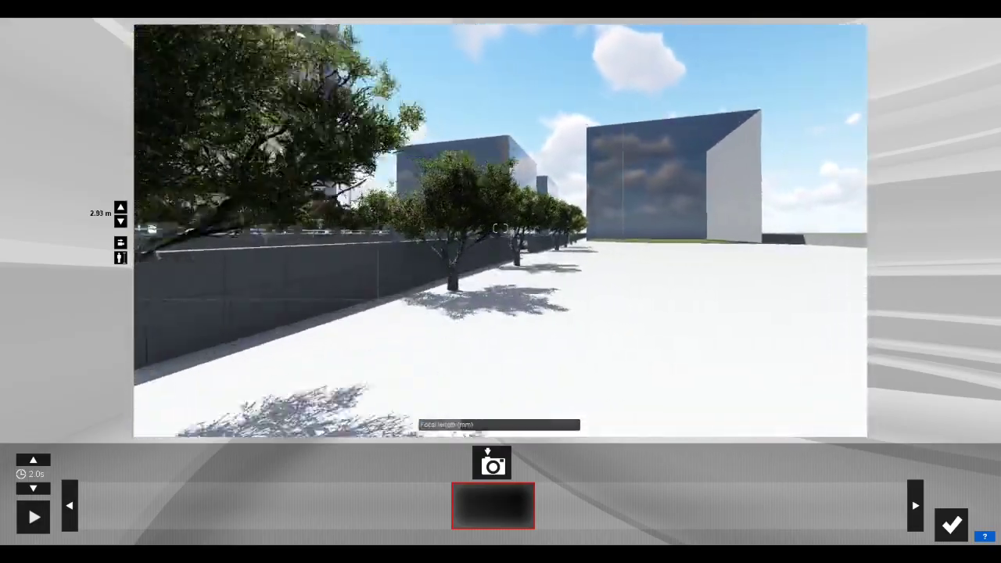
key(w)
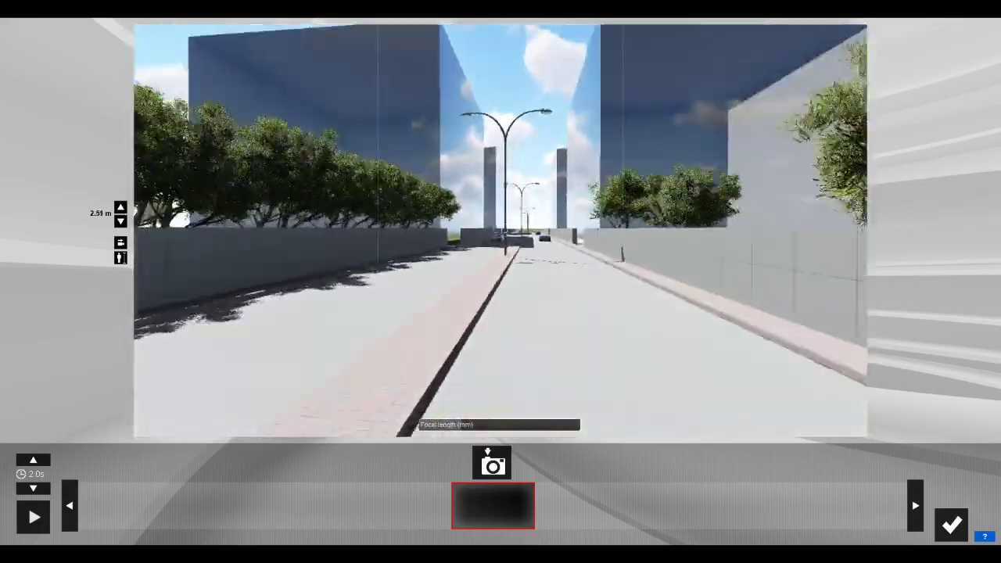
key(w)
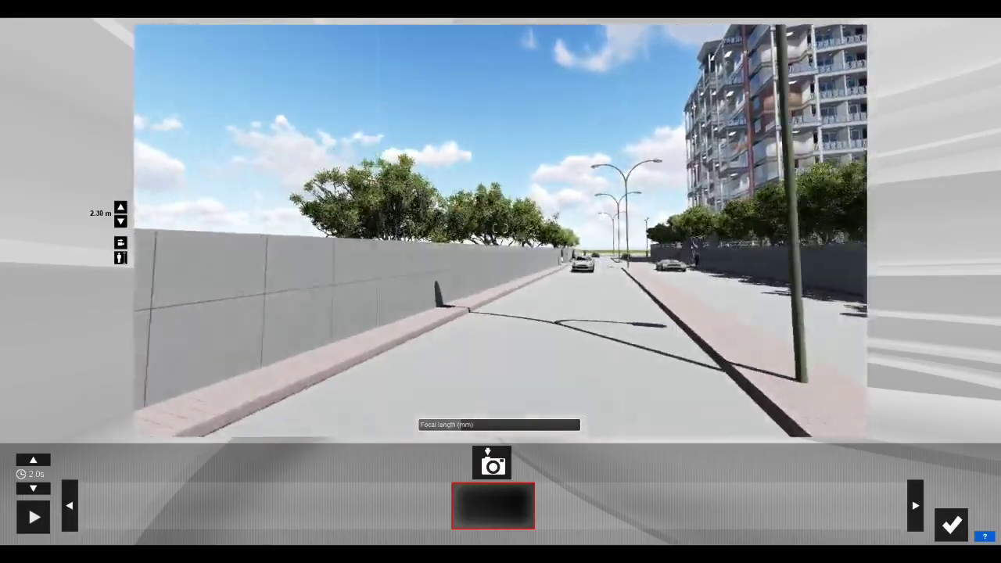
key(w)
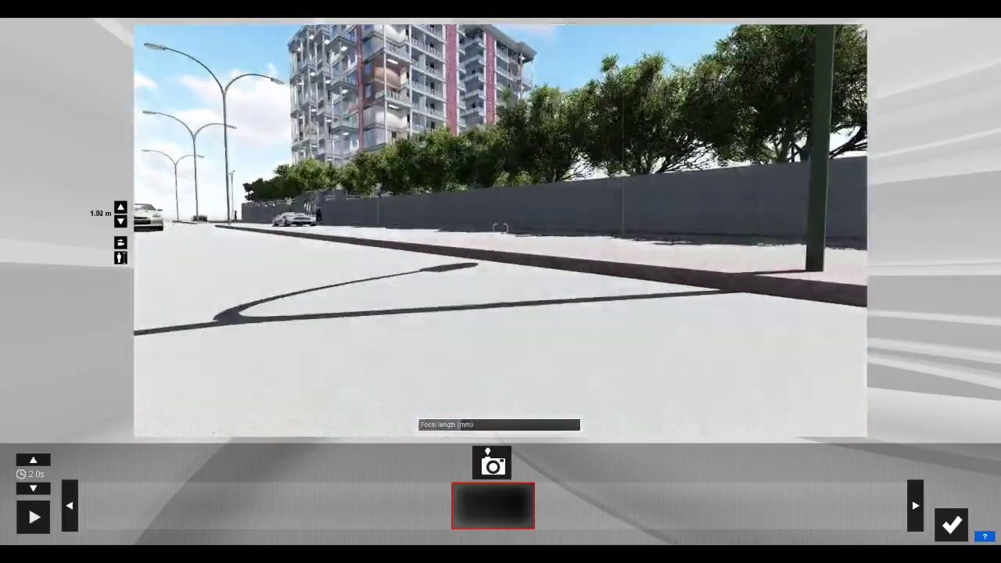
key(a)
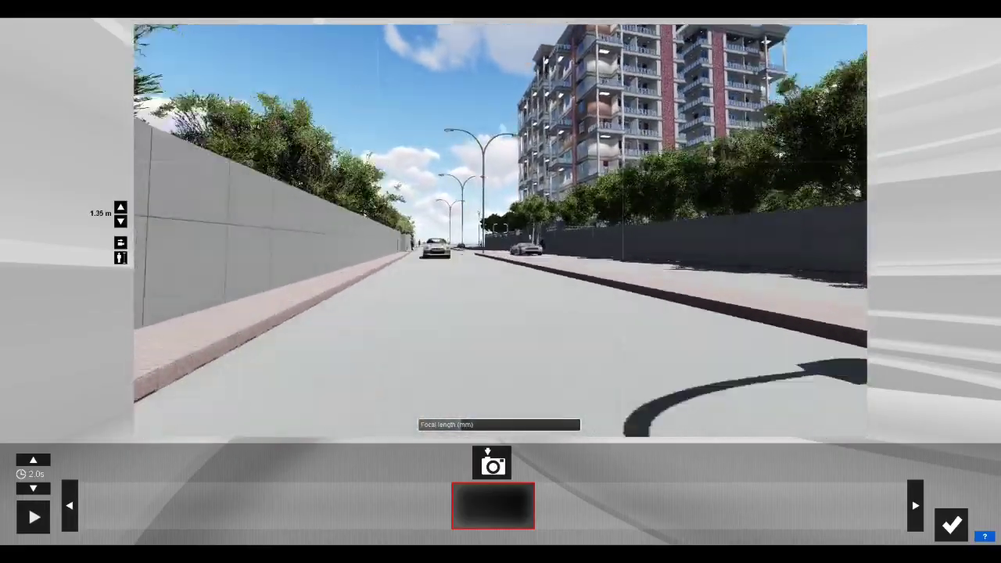
right_drag(438, 353, 365, 354)
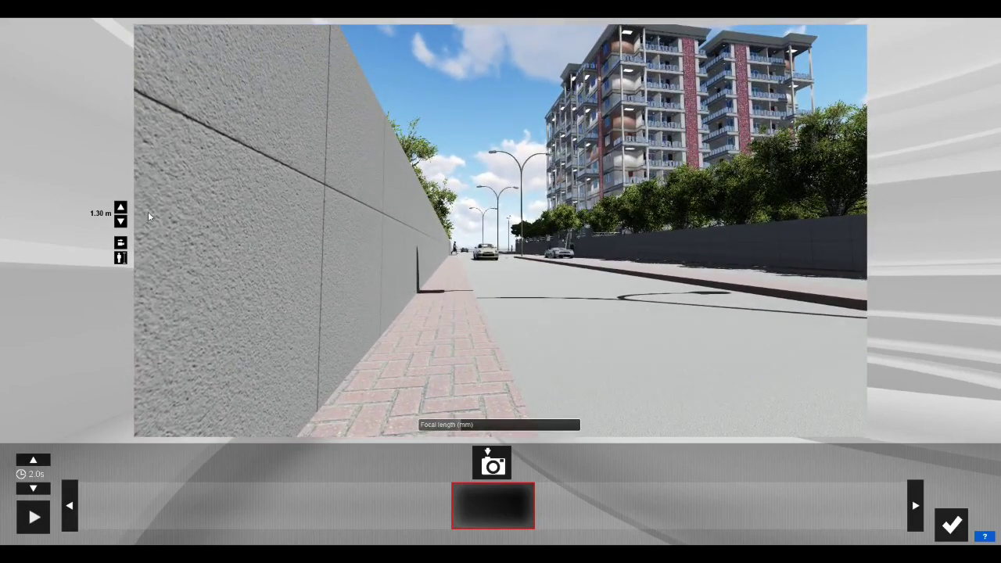
Level the camera horizontally and set its eye level to 1.60 m.
click(122, 208)
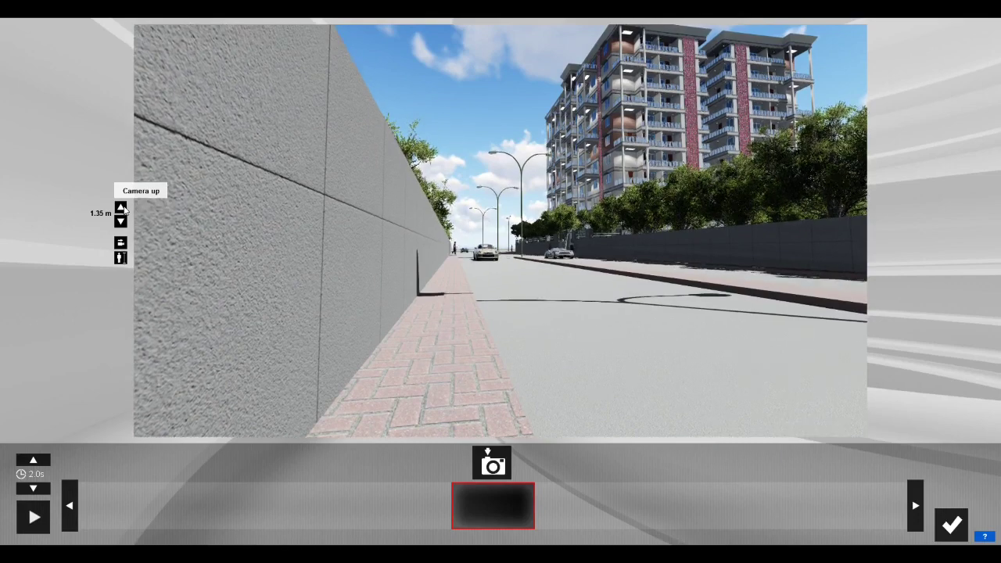
click(122, 221)
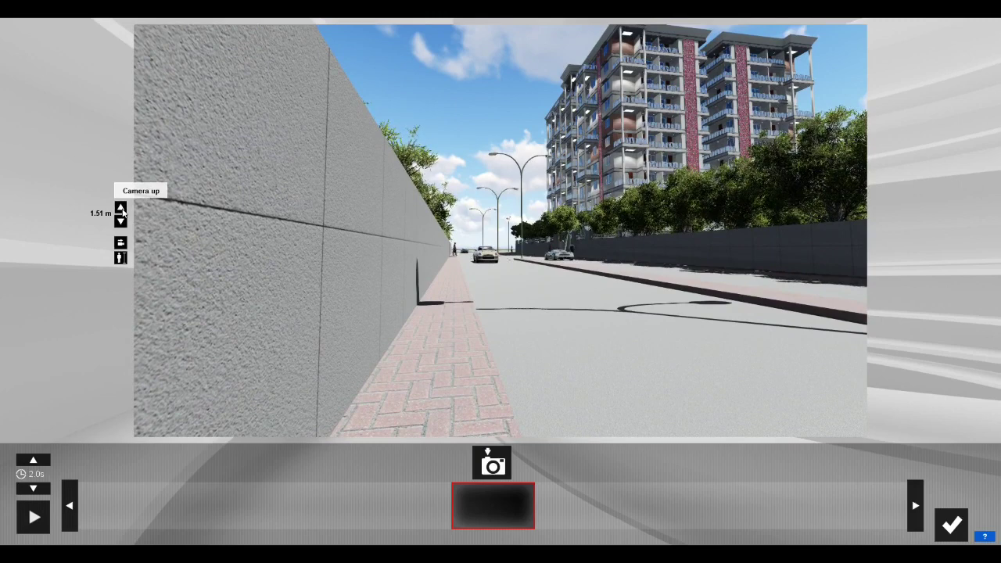
click(125, 247)
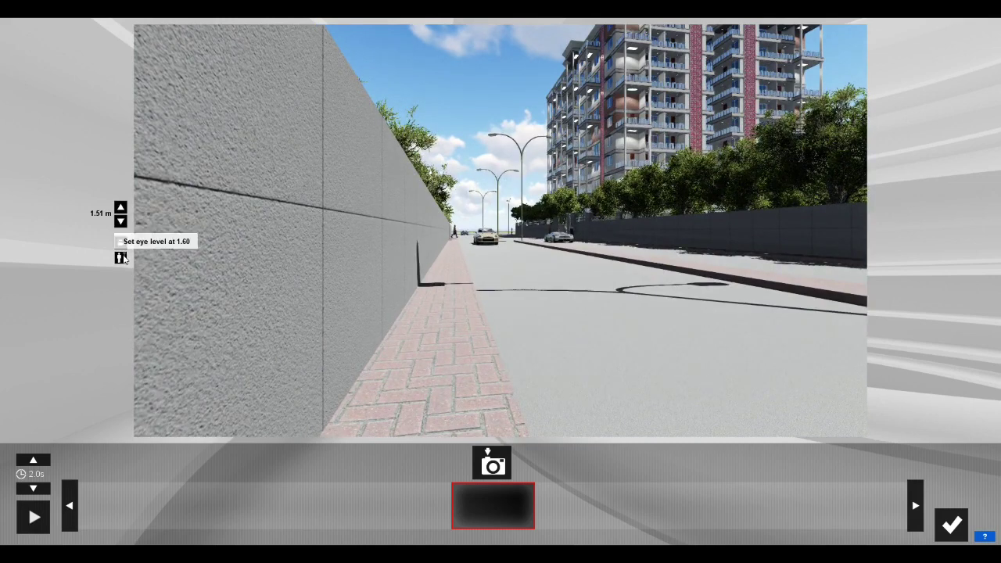
click(121, 258)
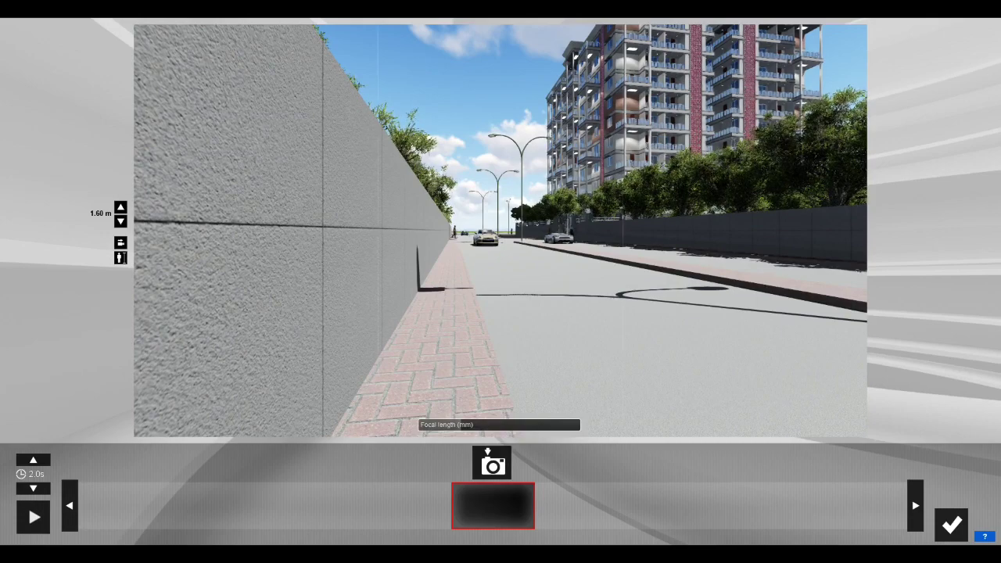
Fine-tune the camera position above the sidewalk to about 1.63 m height and capture the clip's first photo.
key(w)
key(d)
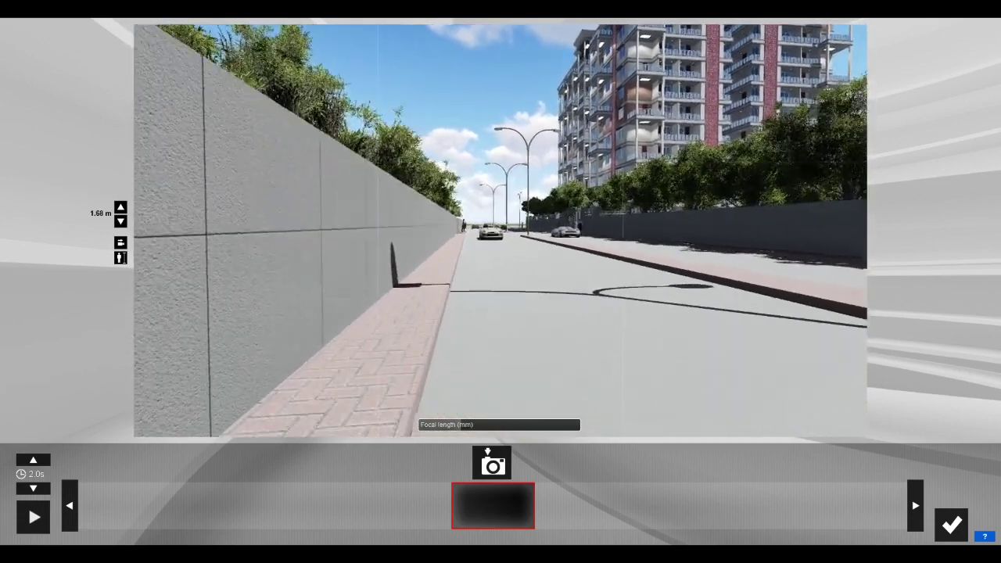
key(a)
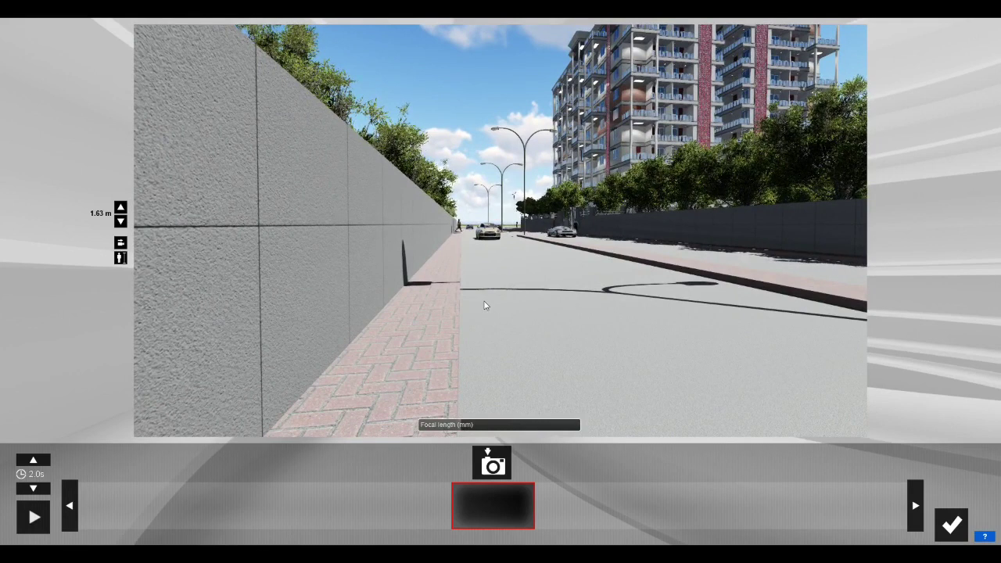
click(491, 462)
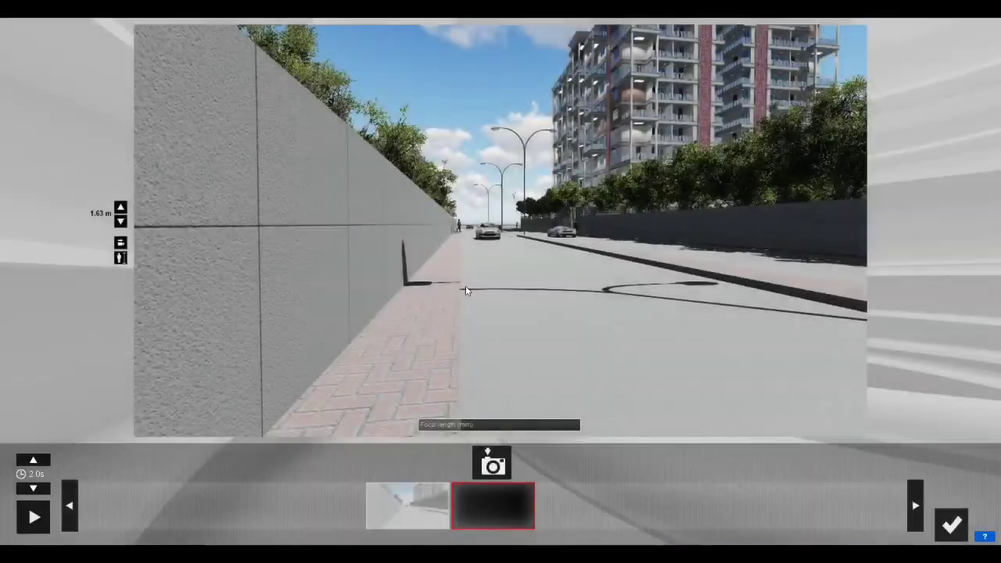
Advance the camera along the sidewalk past the parked car to the road opening, capturing four more photos along the way.
key(w)
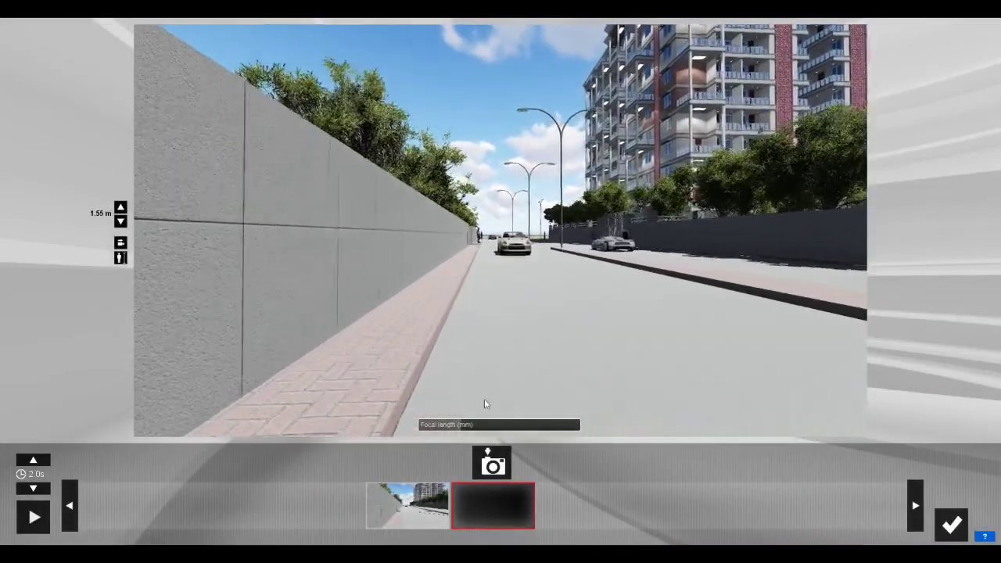
click(493, 463)
key(w)
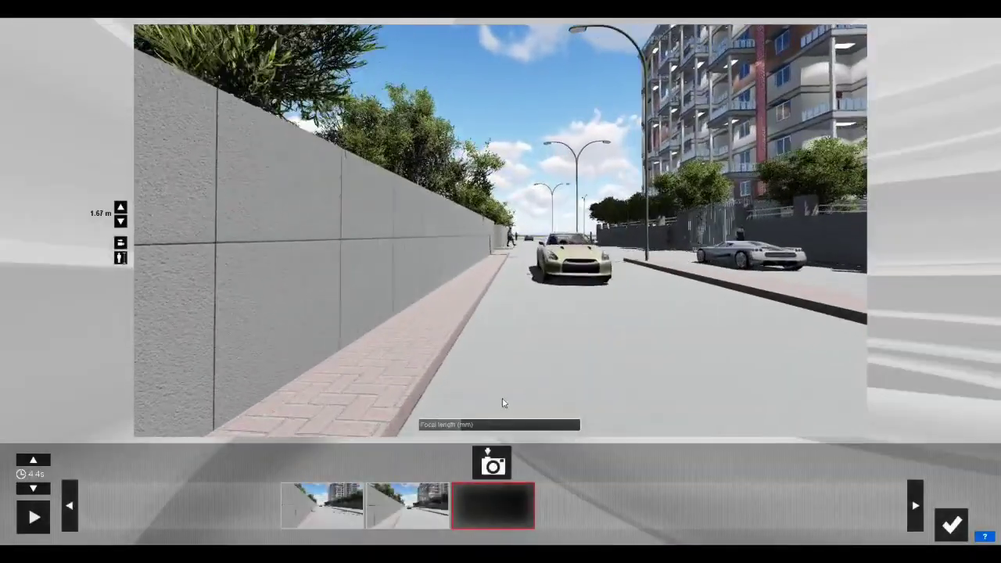
click(492, 463)
key(w)
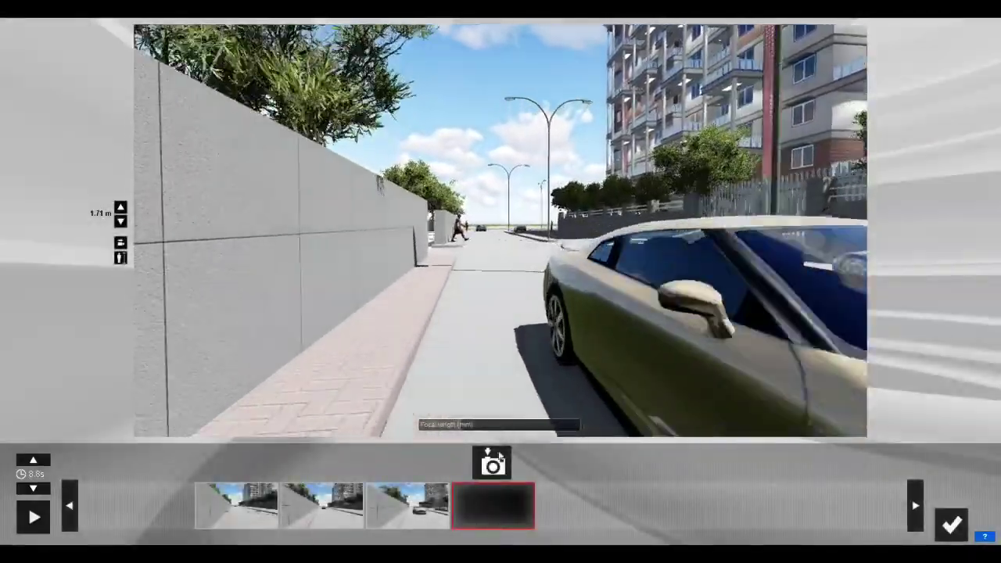
click(493, 463)
key(w)
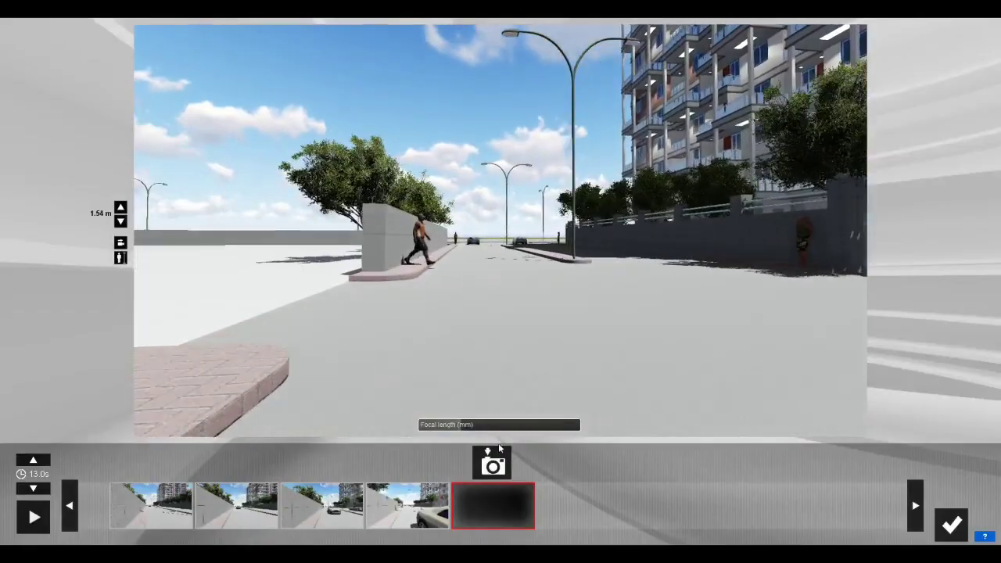
click(493, 463)
Turn the camera toward the apartment building's gate, capture a photo, and capture another turned further toward the glass building.
key(w)
key(w)
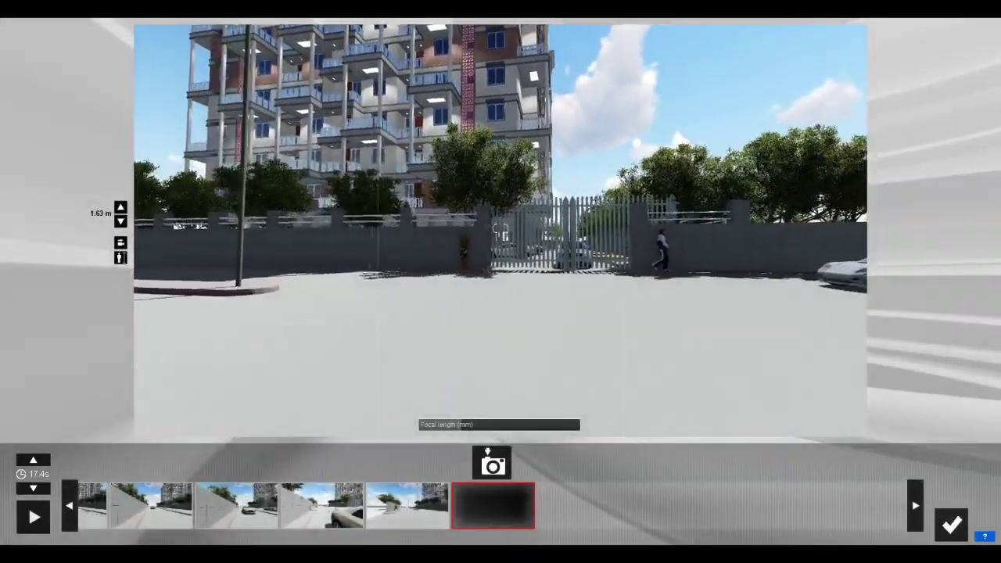
click(492, 463)
key(w)
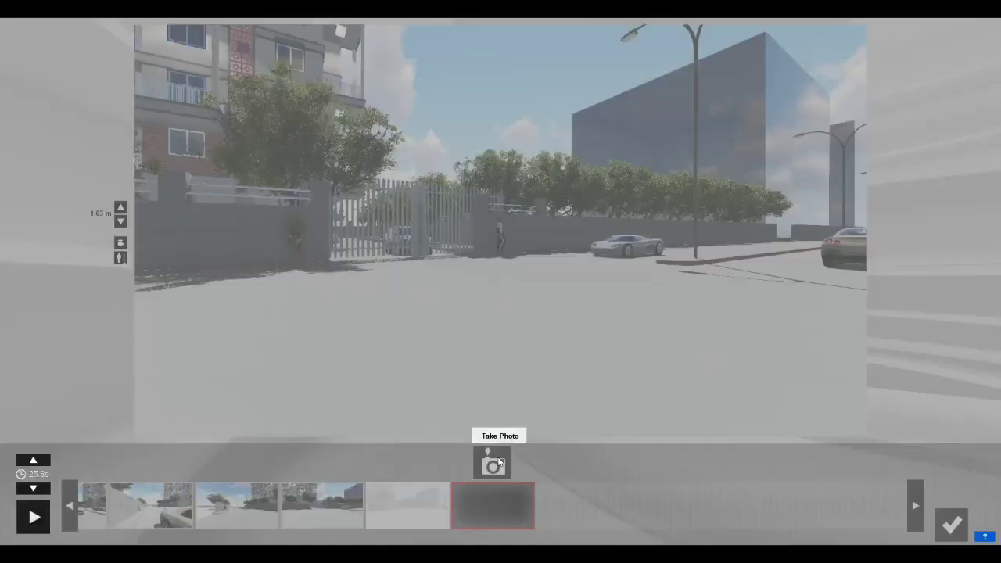
click(478, 463)
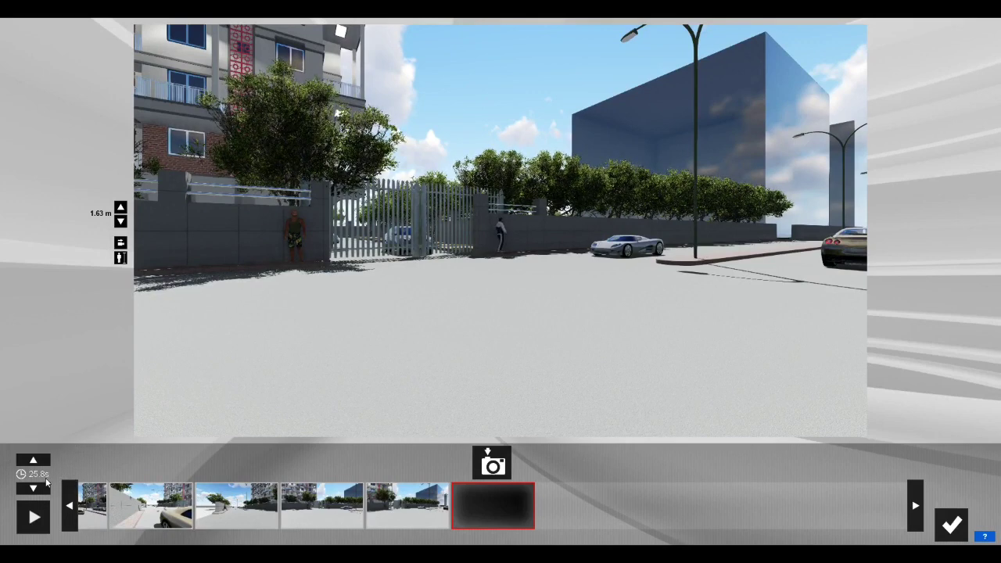
Preview the street walkthrough, shorten its duration to 19.0 s, and save the clip.
click(33, 517)
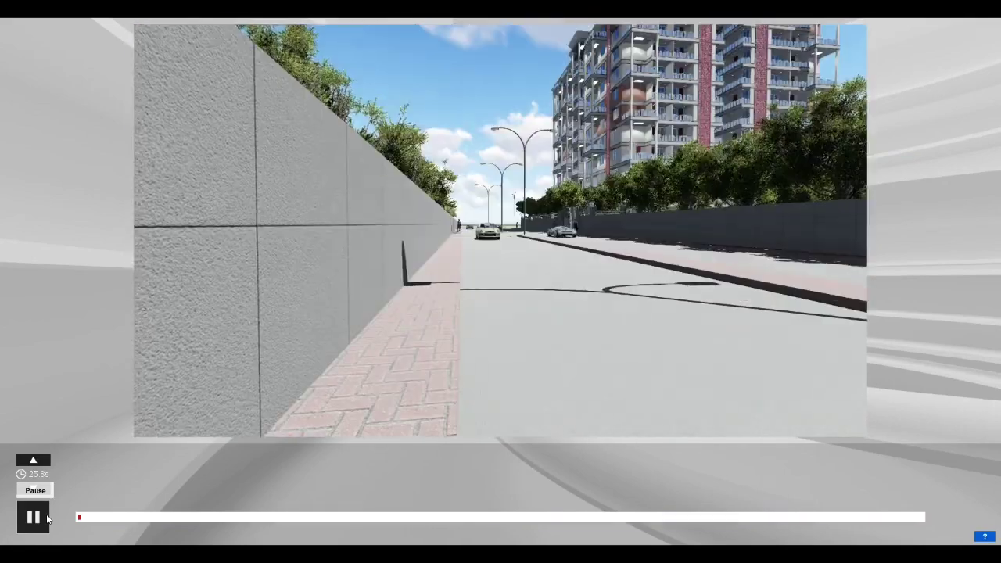
click(45, 517)
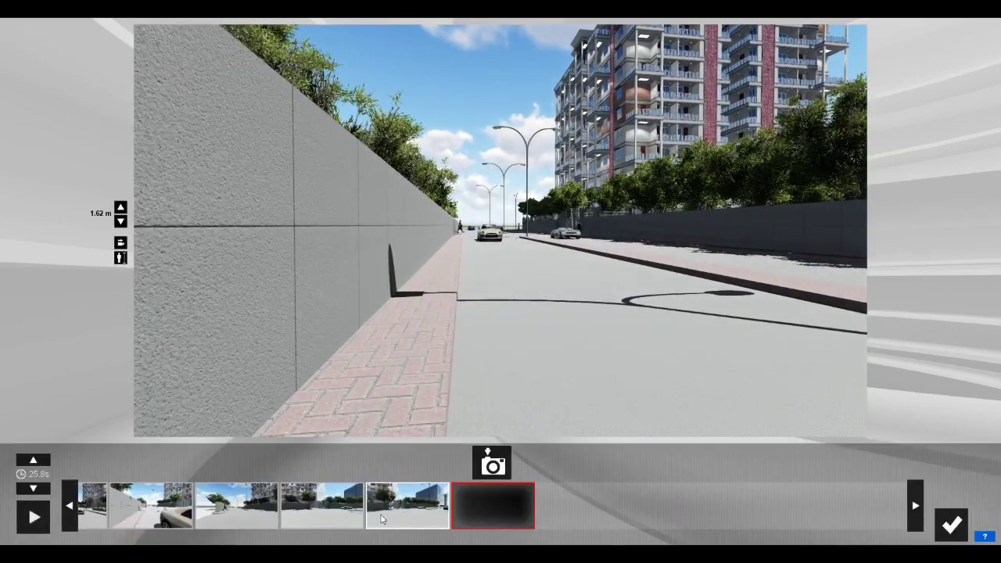
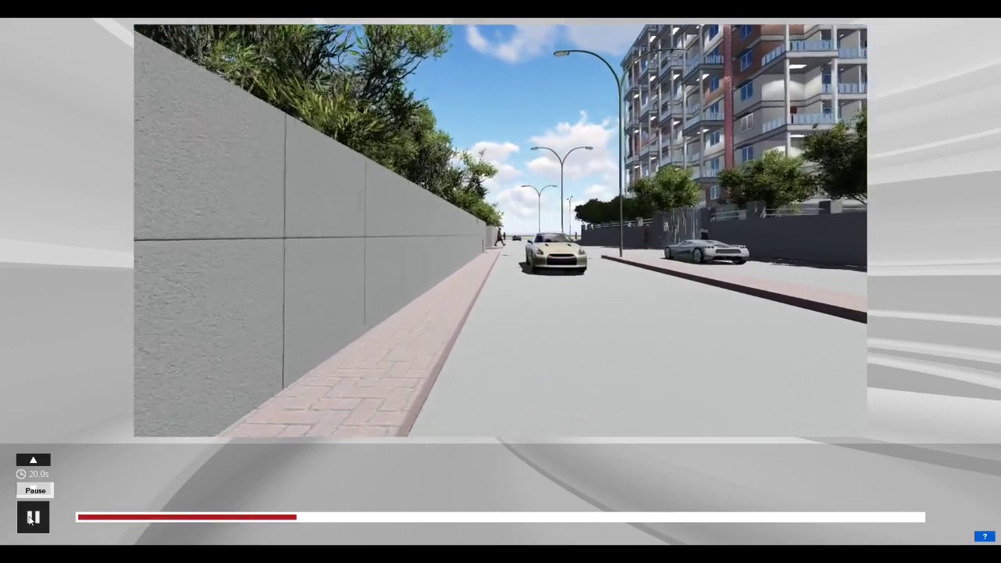
click(31, 517)
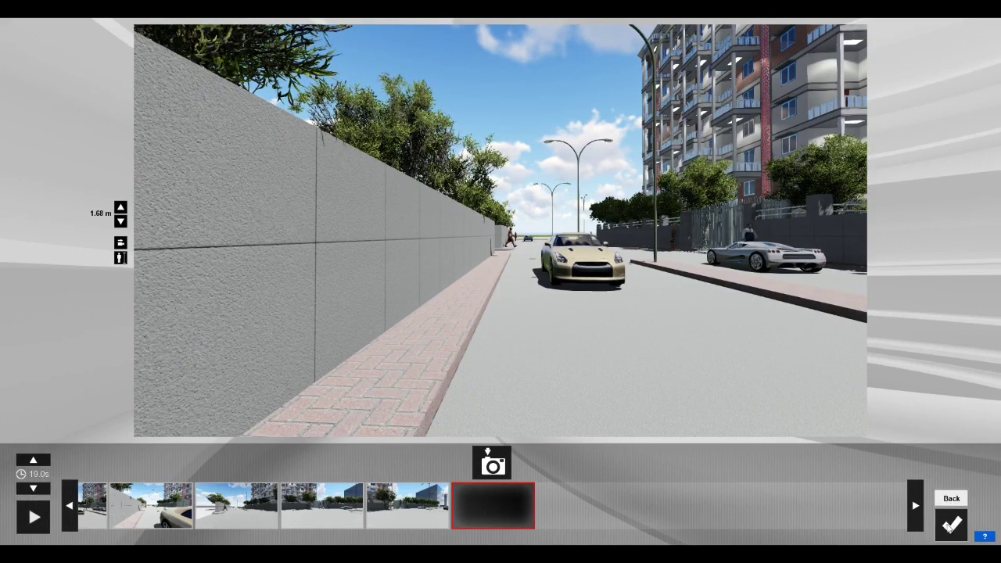
click(950, 525)
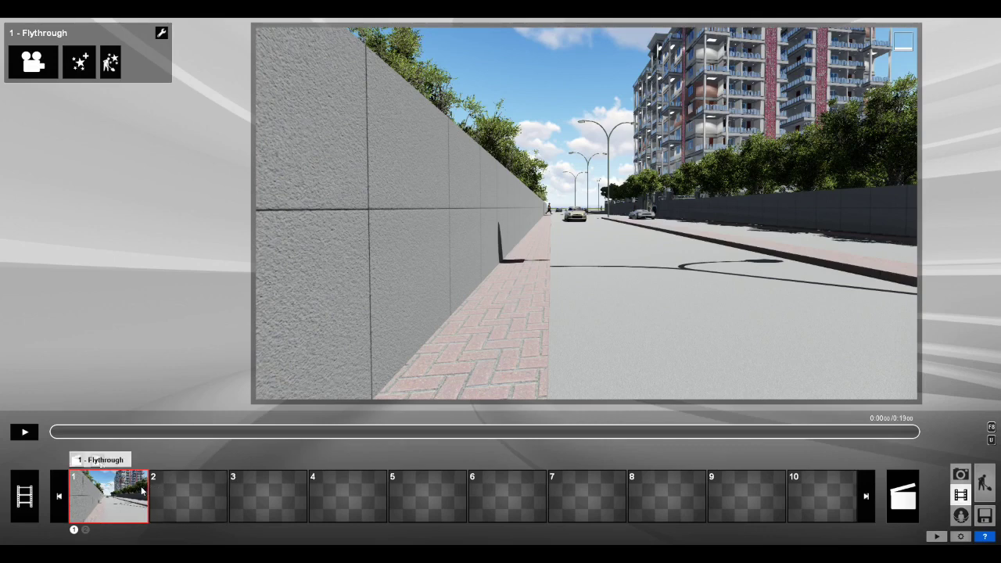
Start a new camera clip in slot 2 and place the camera low over the grass field at about 1.33 m, facing the apartment building.
click(166, 491)
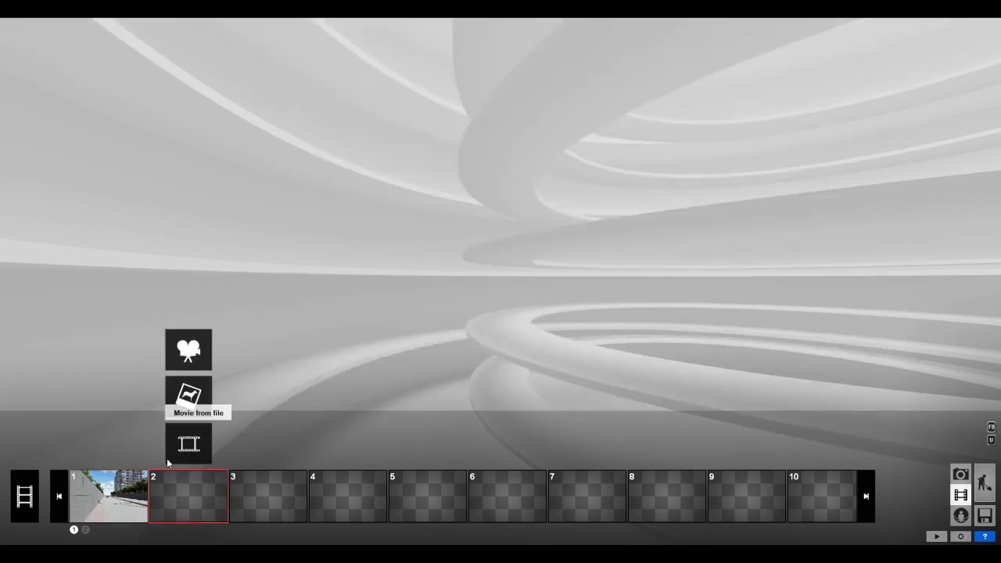
click(188, 349)
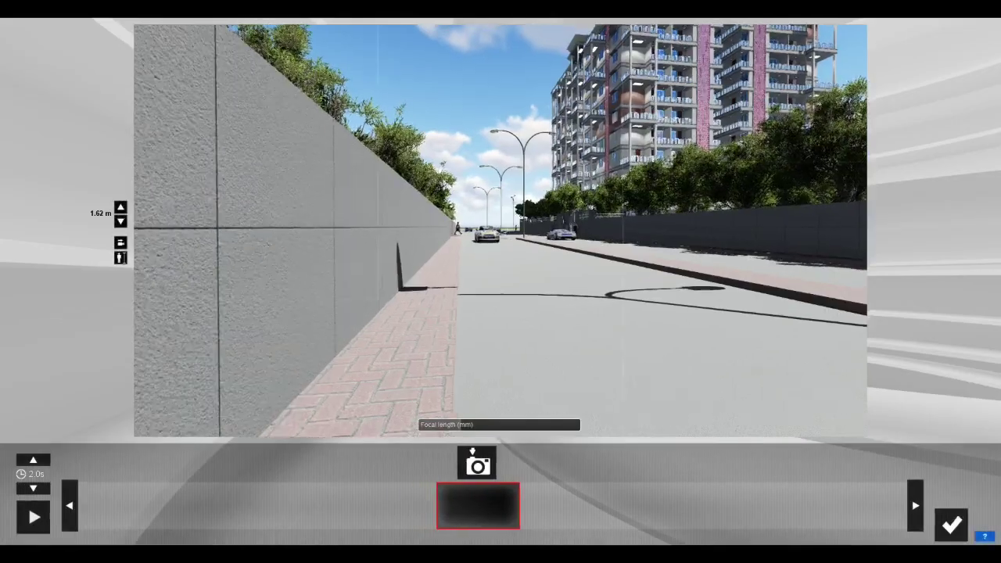
key(w)
key(q)
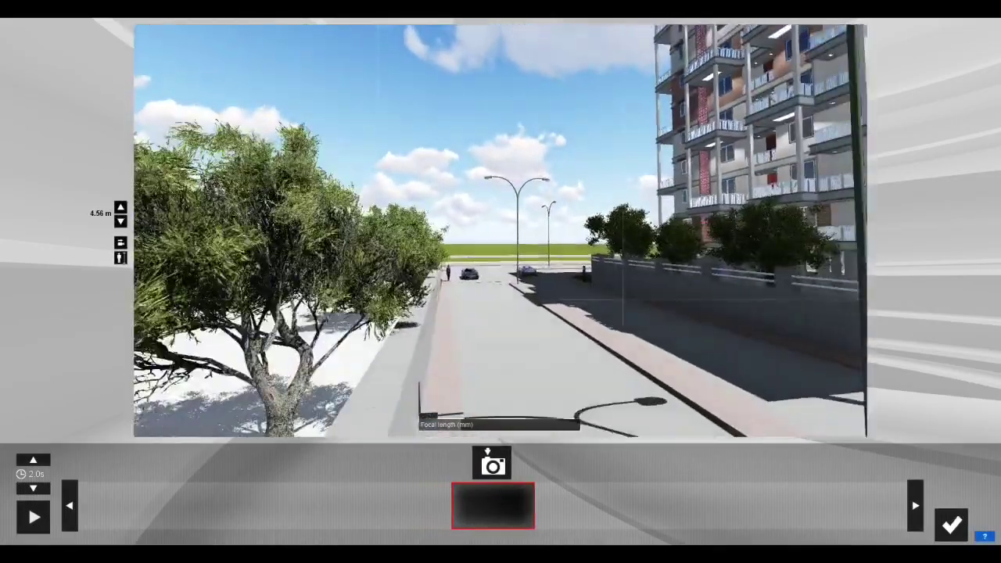
key(e)
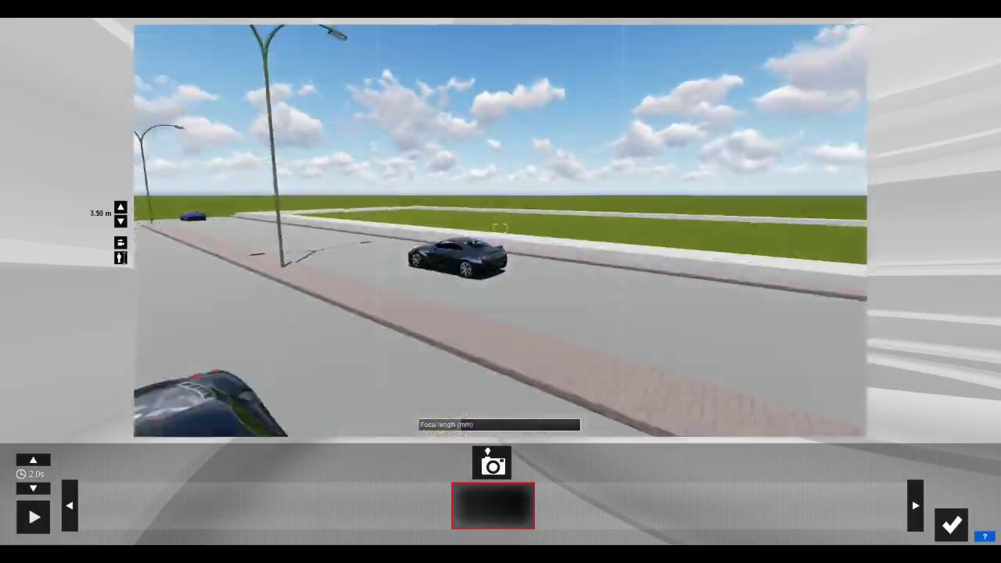
right_drag(500, 281, 735, 281)
key(s)
key(q)
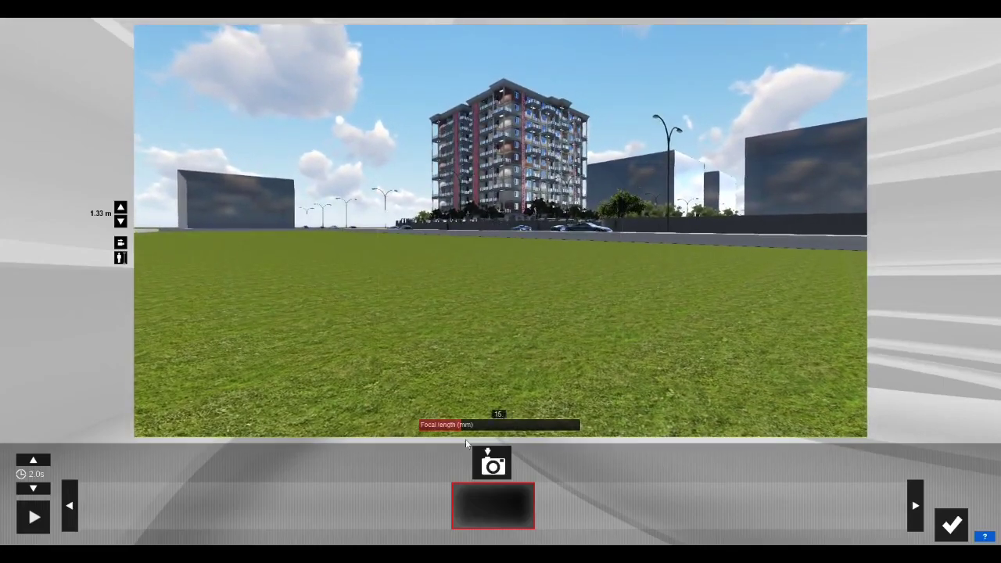
Capture three photos from the grass field while moving the camera gradually closer to the apartment building and lower.
click(485, 467)
key(w)
key(e)
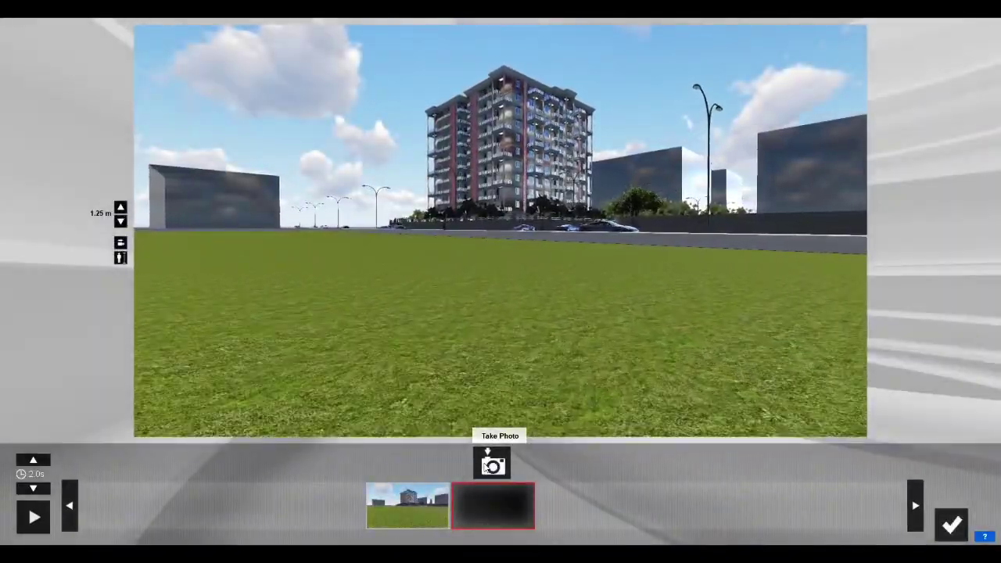
click(486, 467)
key(w)
key(e)
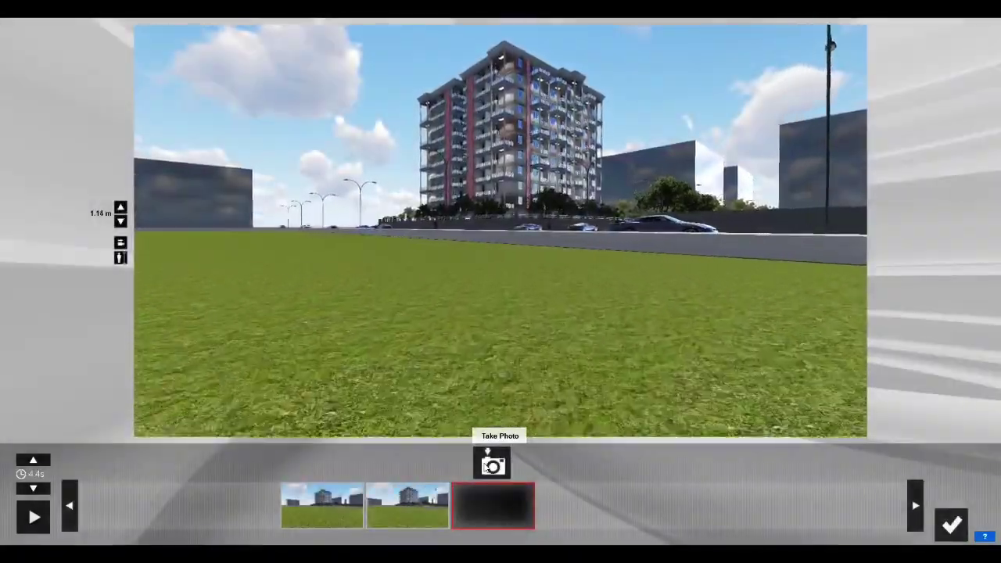
click(486, 467)
Move the camera onto the road and capture one photo at about 1.78 m and another from higher above the intersection.
key(w)
key(e)
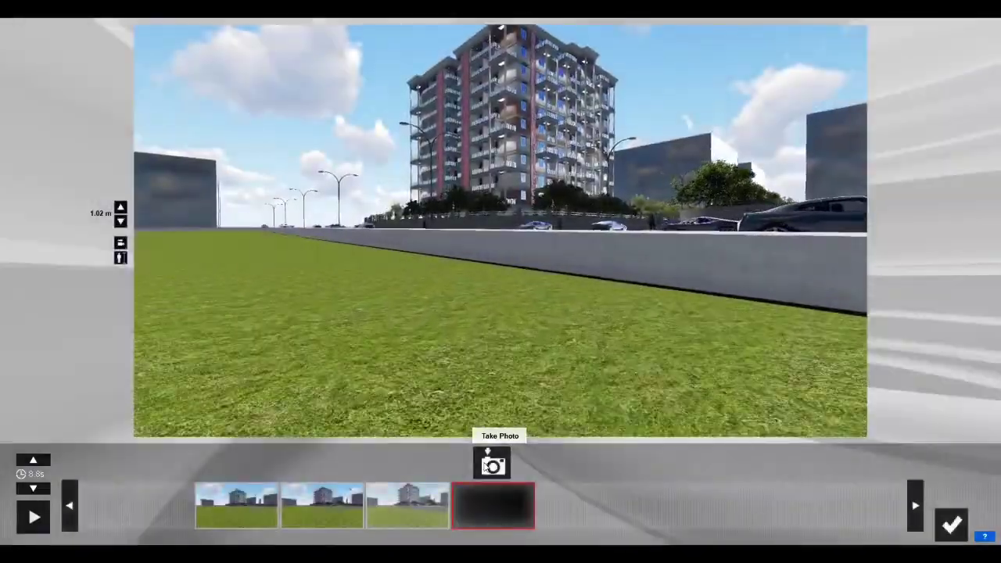
key(d)
key(q)
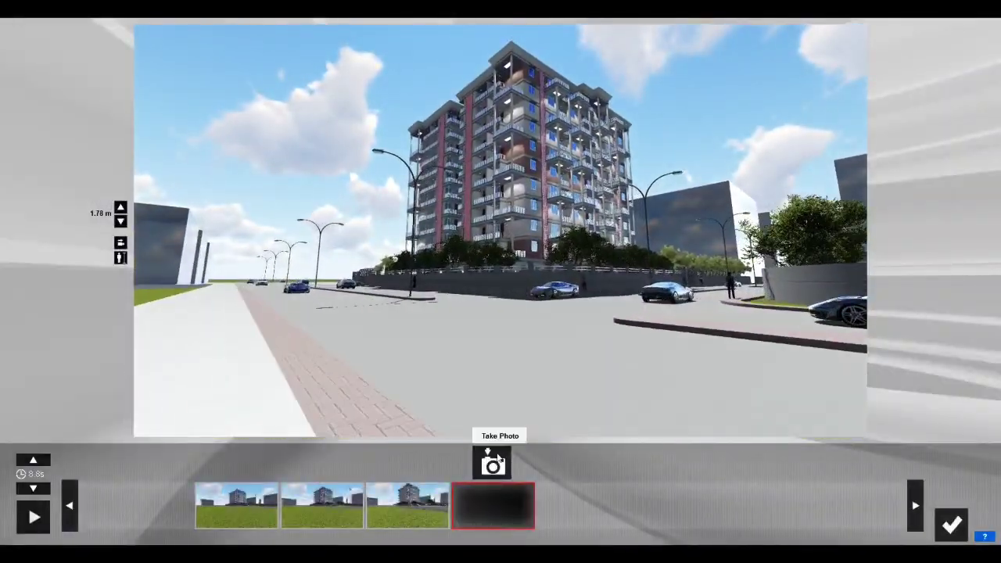
click(493, 464)
key(w)
key(q)
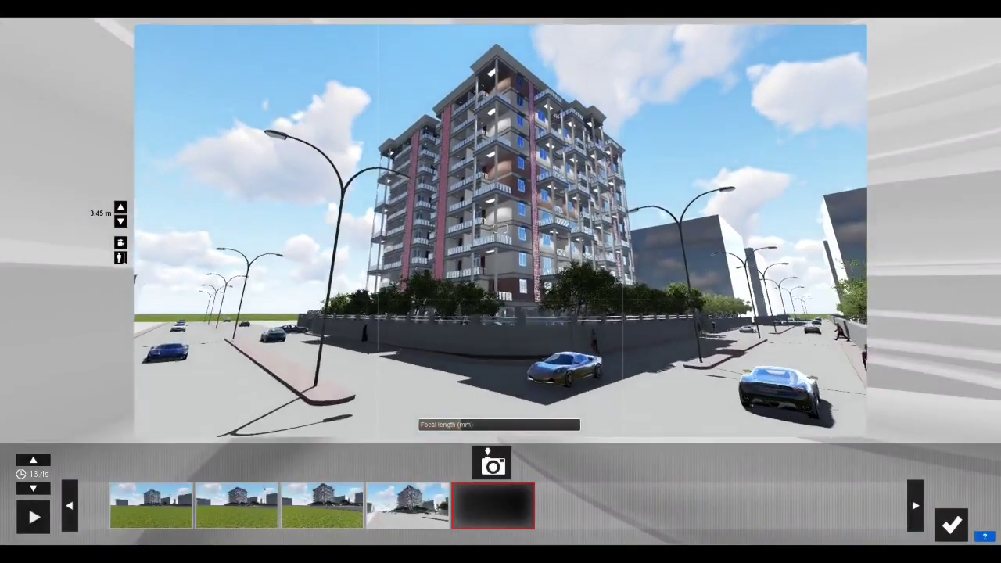
key(w)
key(q)
click(494, 466)
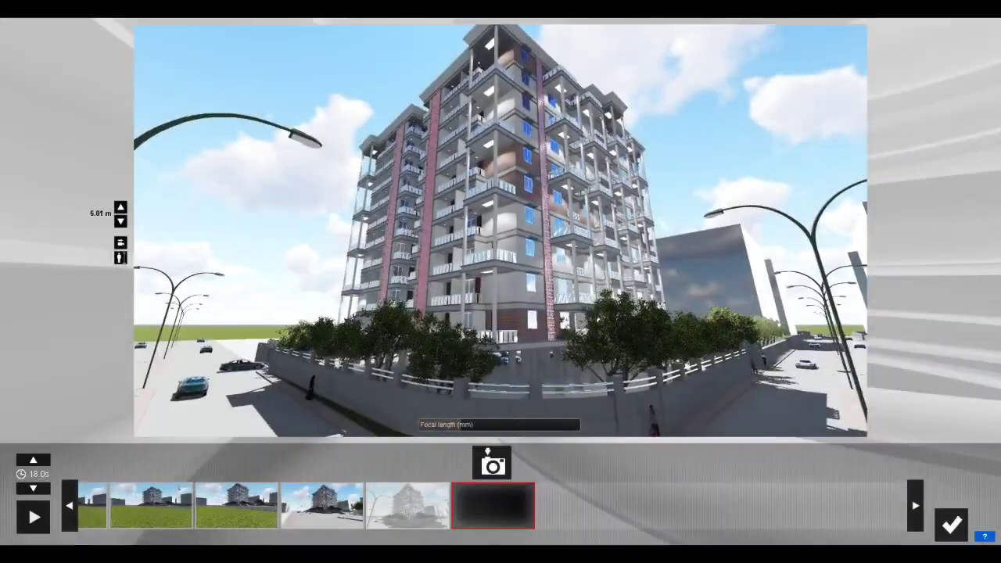
Raise the camera toward the building's corner to about 9.7 m and capture a close photo of the upper floors.
key(w)
key(q)
key(w)
key(q)
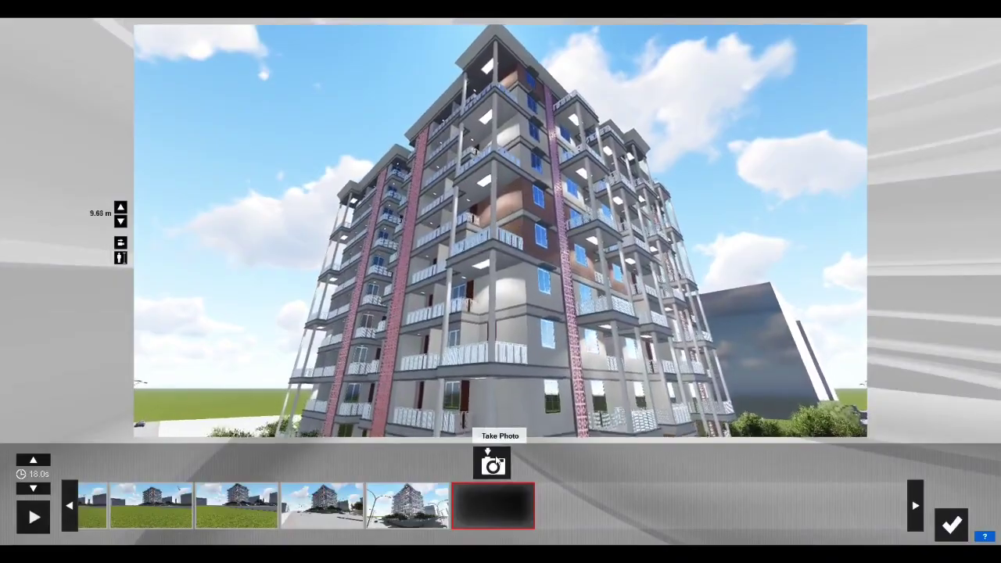
click(494, 466)
key(w)
key(q)
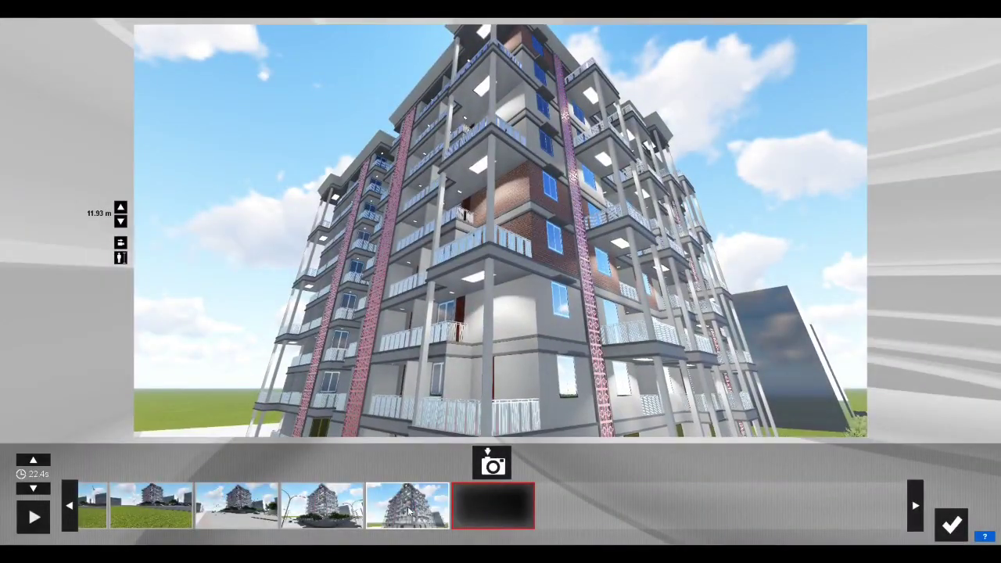
Preview the approach clip at different speeds and set its duration to 12.0 s.
click(34, 516)
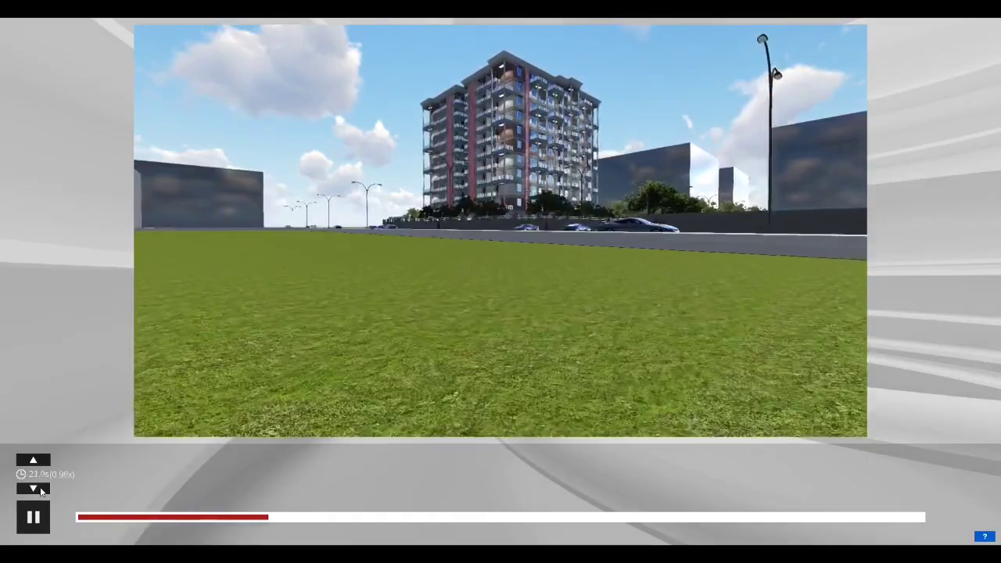
click(40, 491)
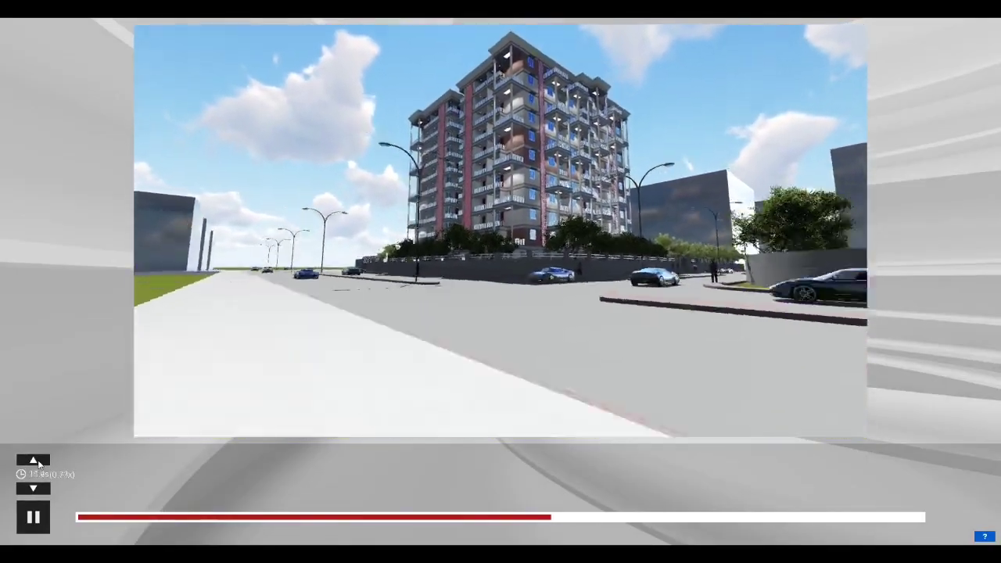
click(35, 461)
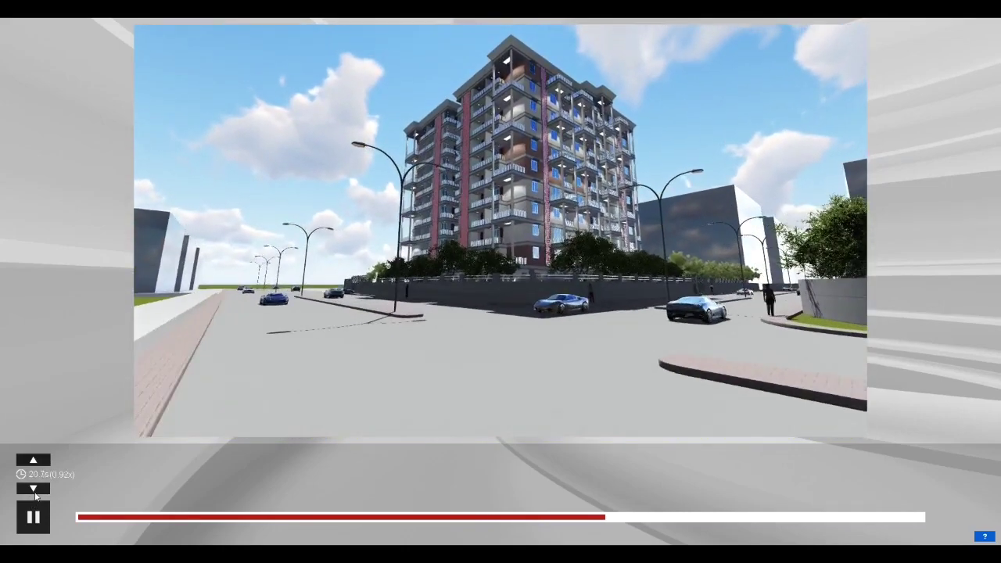
click(34, 489)
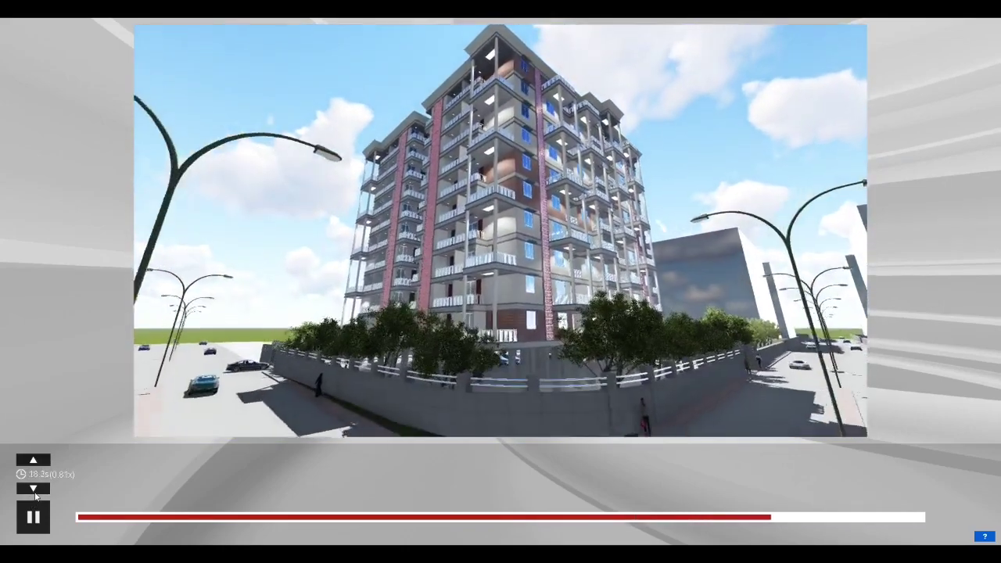
click(33, 489)
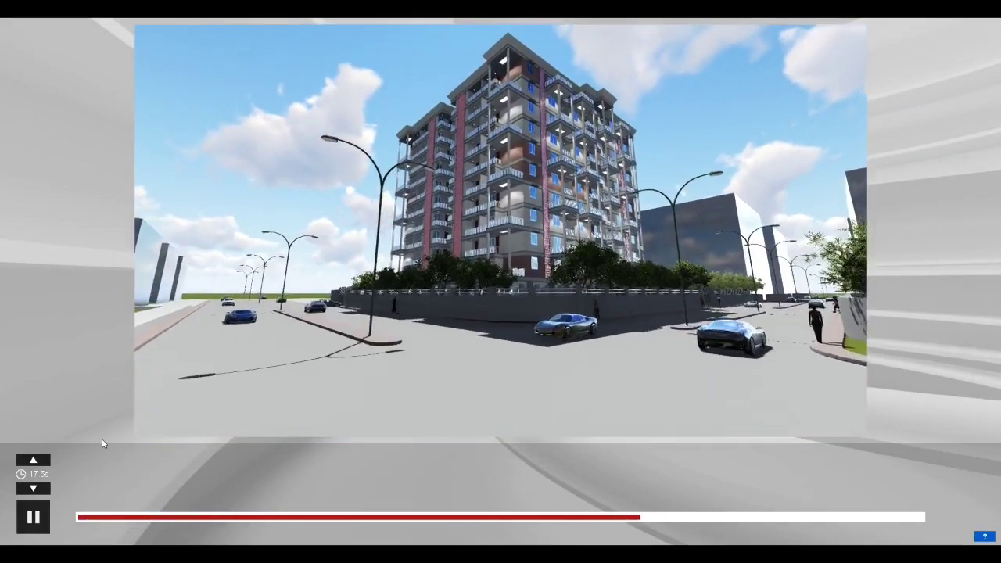
click(33, 489)
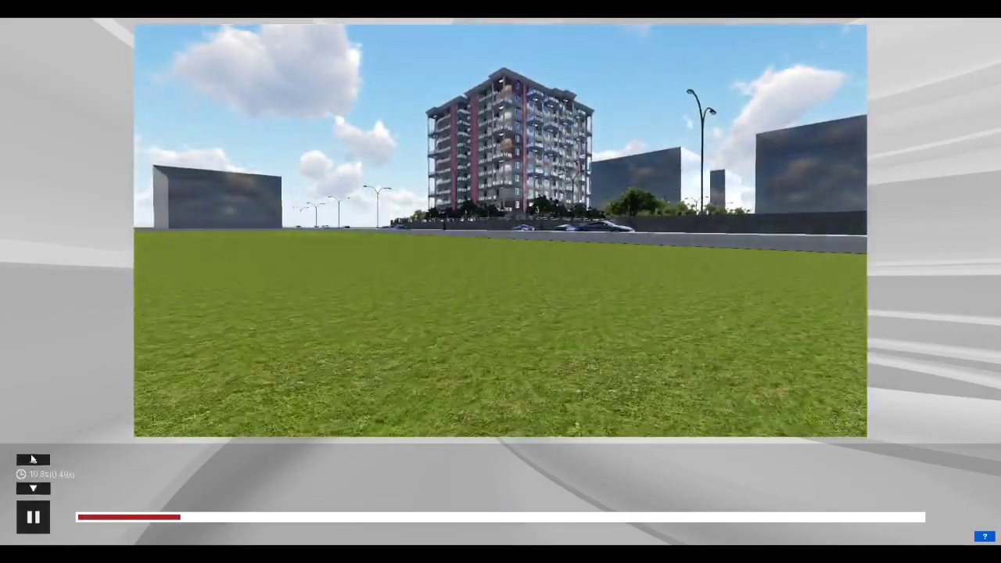
click(33, 460)
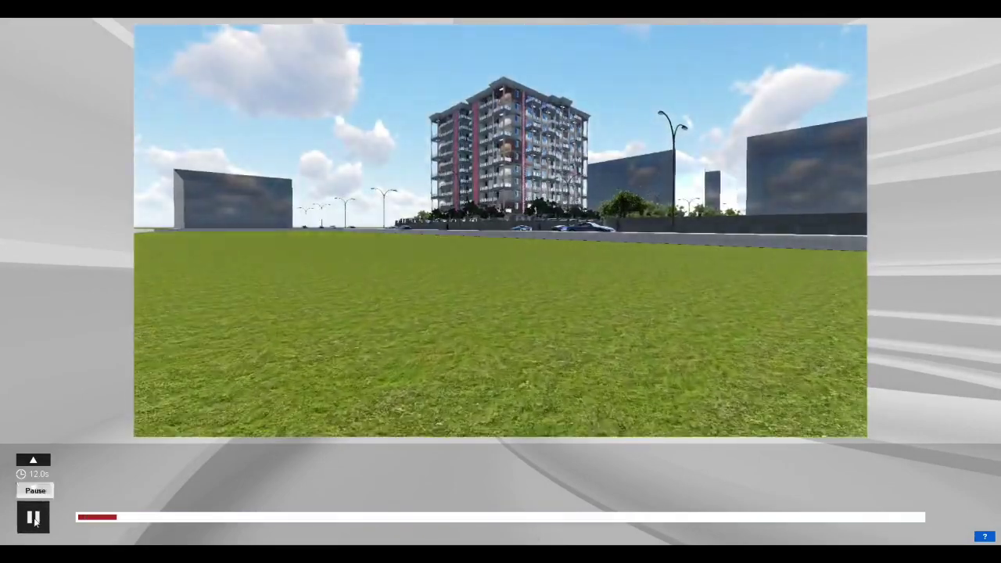
click(34, 516)
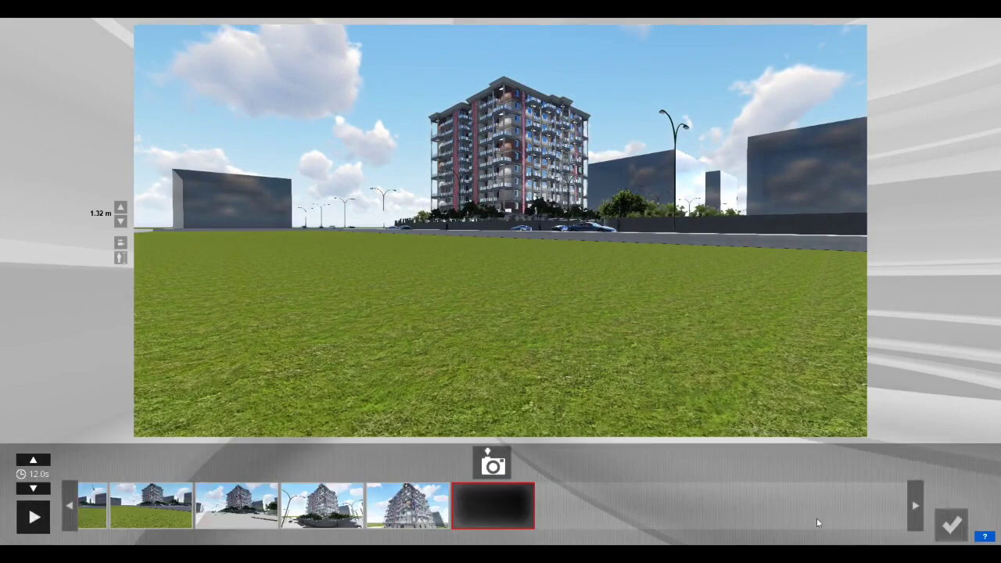
Save the approach clip and select the empty slot 3 for a new clip.
click(951, 525)
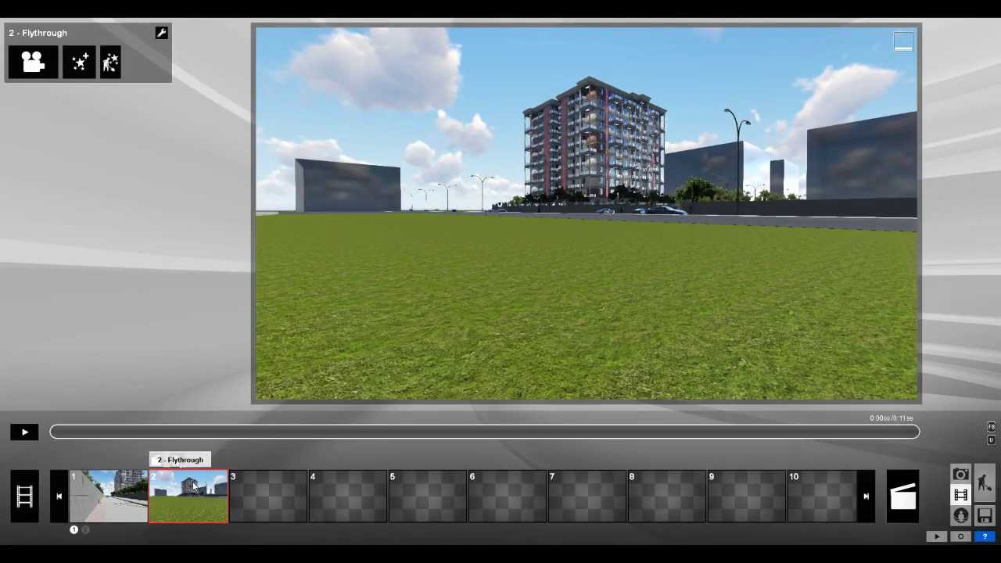
click(270, 489)
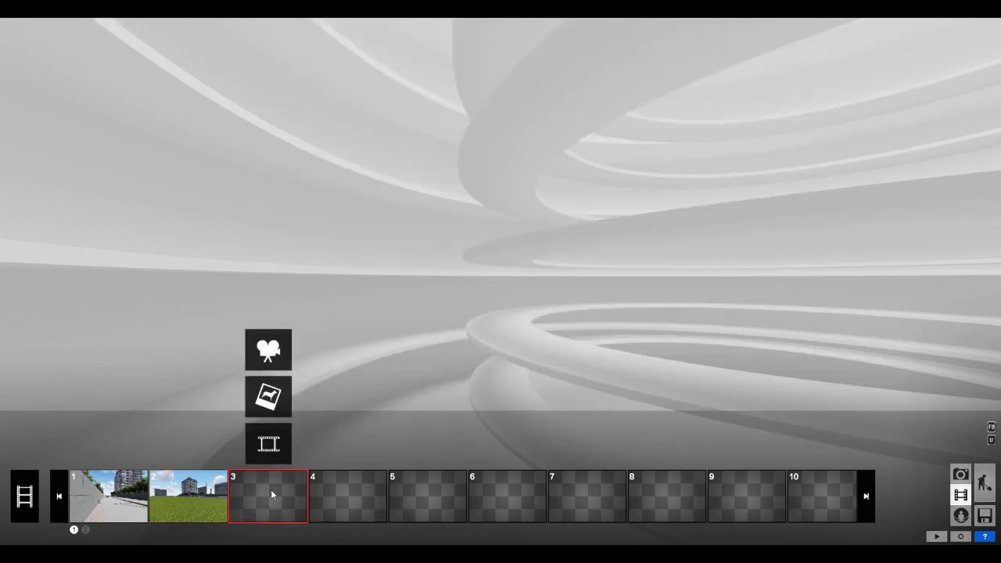
Start recording a clip in slot 3 and capture a first photo of the building's gated front facade from about 11.88 m high.
click(280, 366)
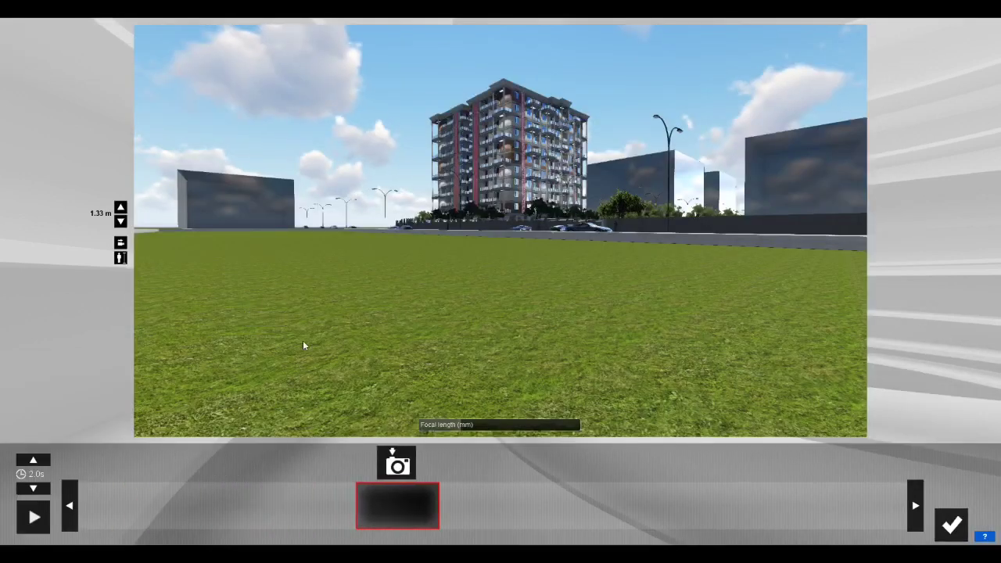
key(q)
key(w)
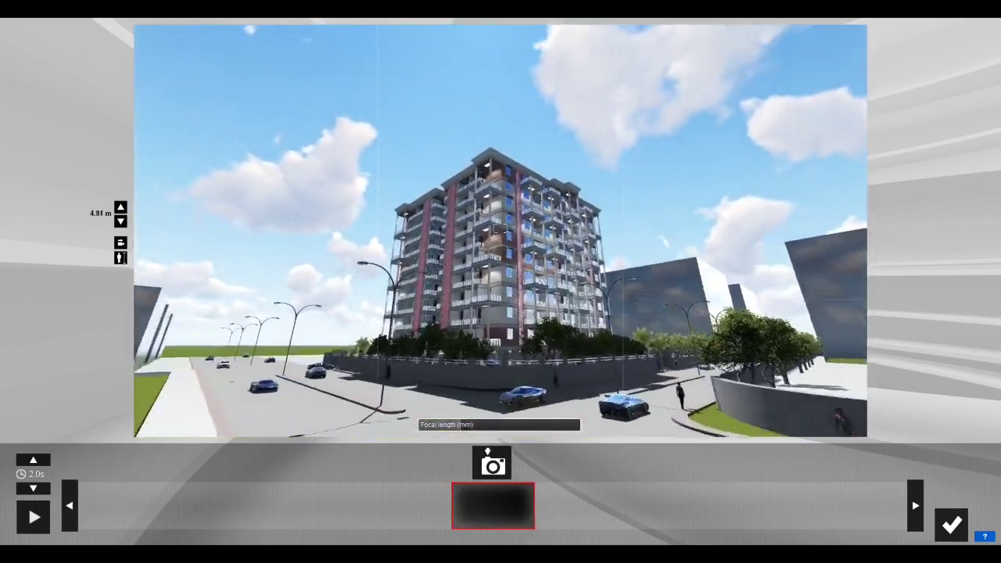
key(q)
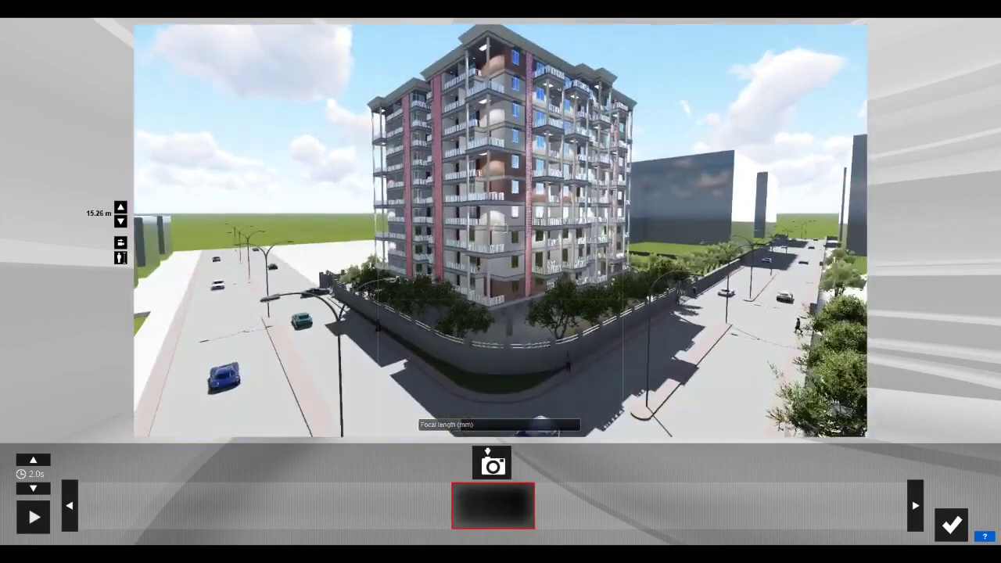
key(a)
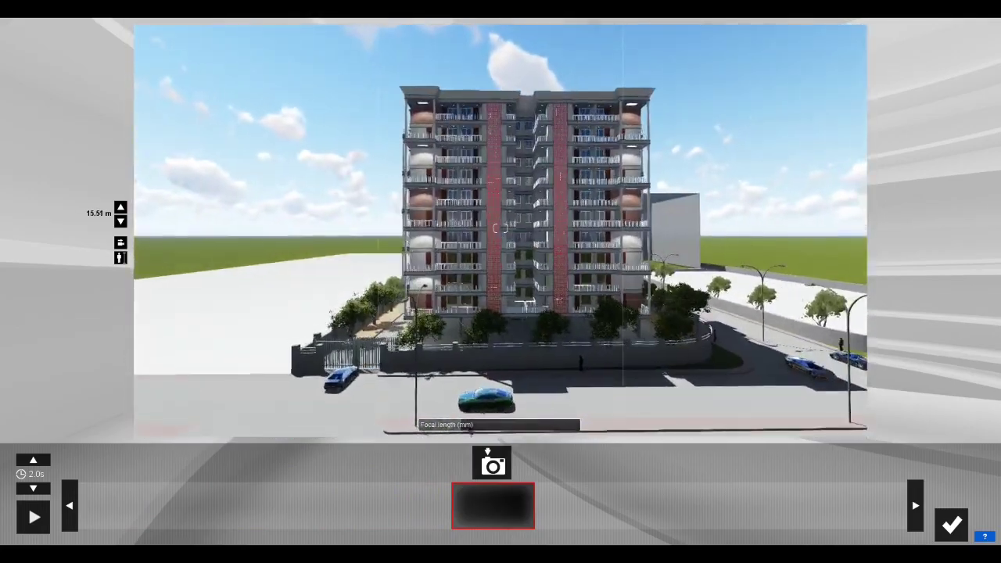
key(w)
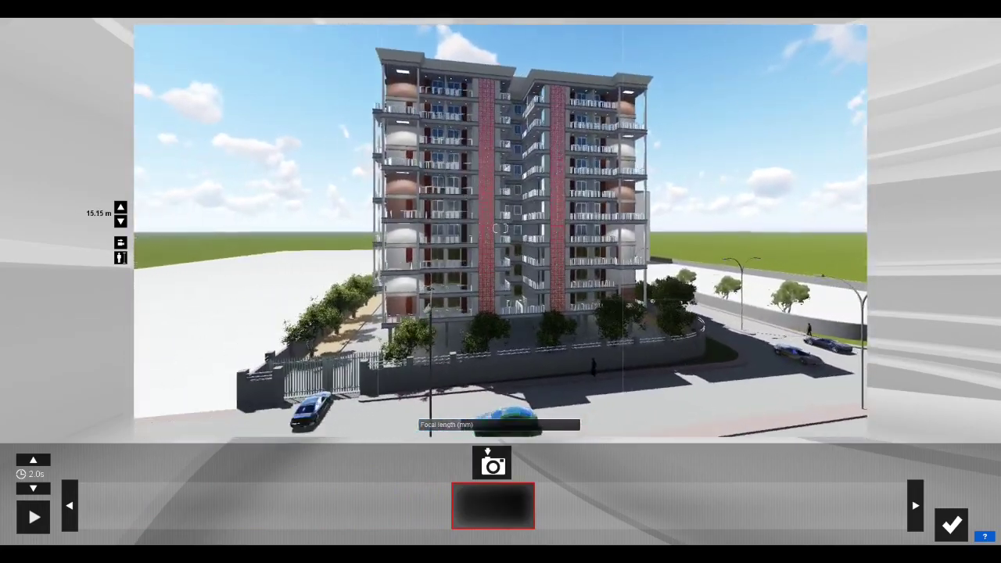
key(e)
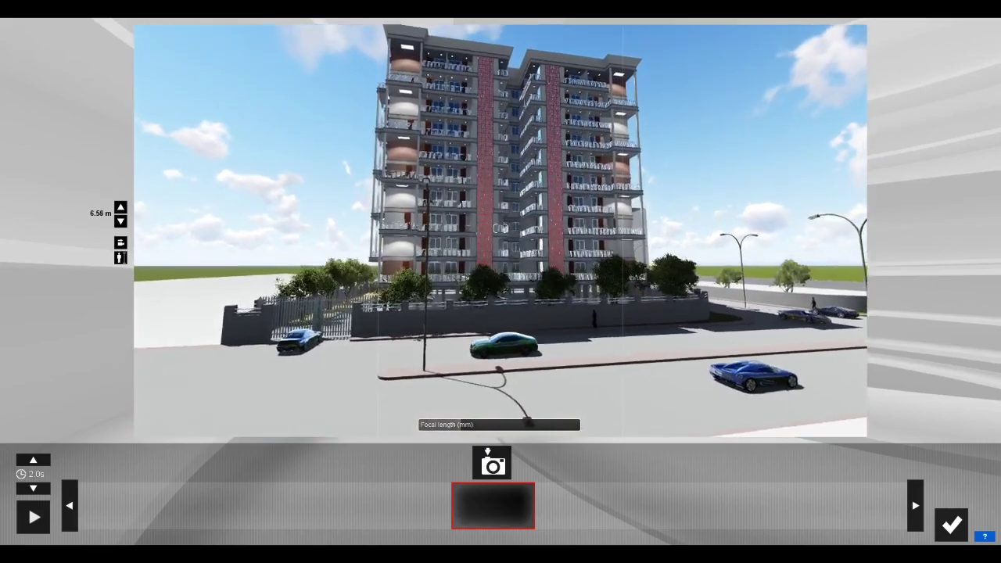
key(q)
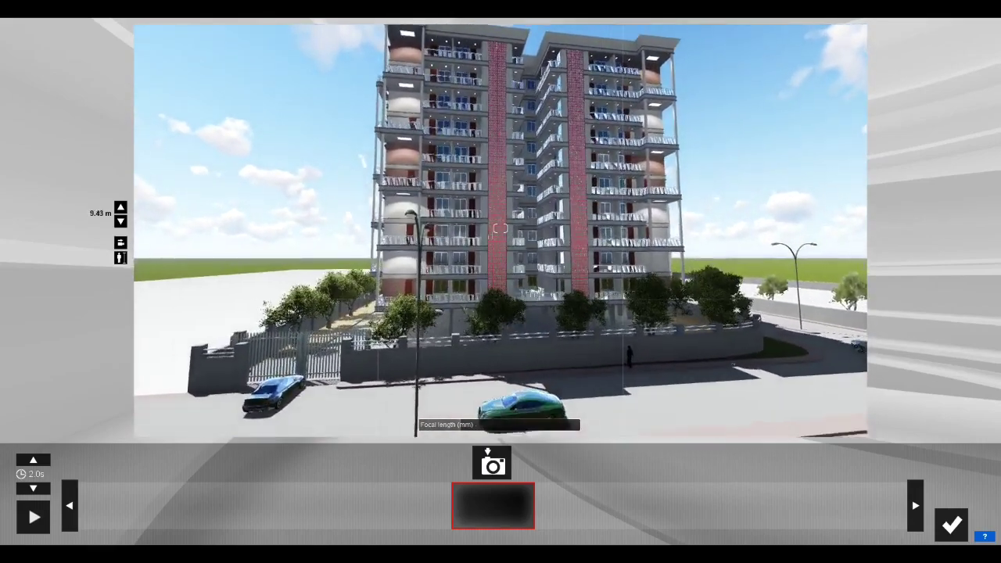
key(q)
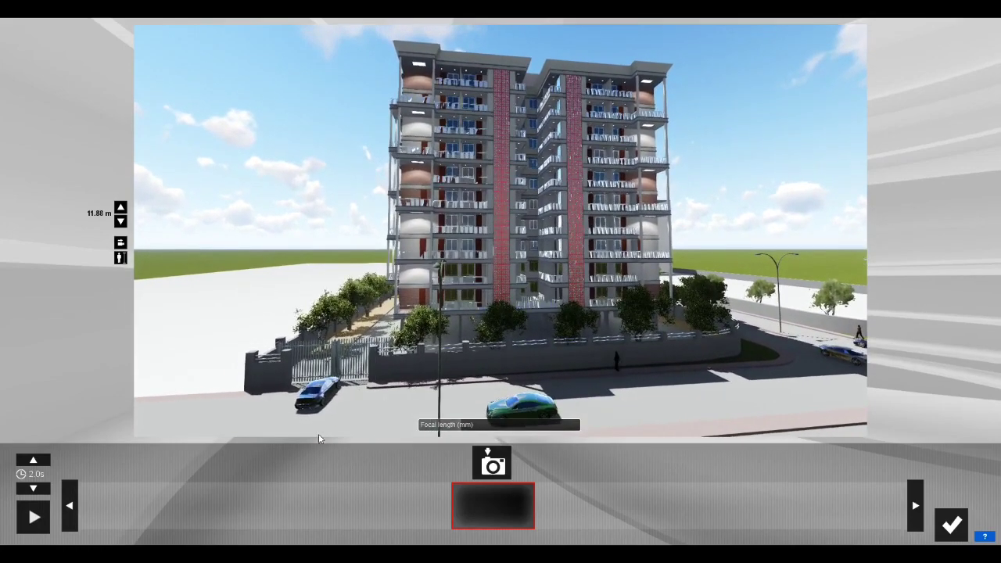
click(481, 463)
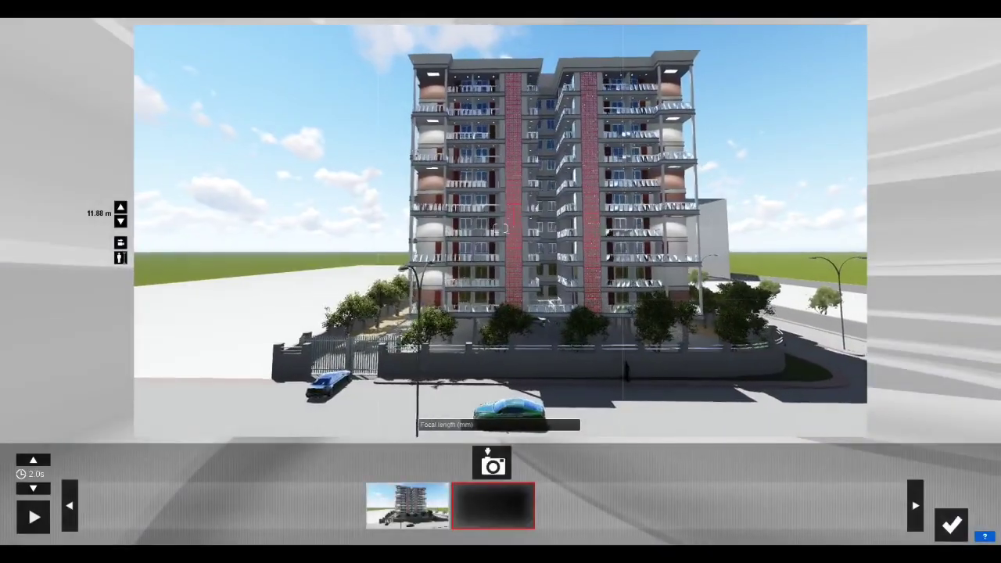
Capture three more photos at 11.88 m while circling from the front facade toward the building's street corner.
click(485, 450)
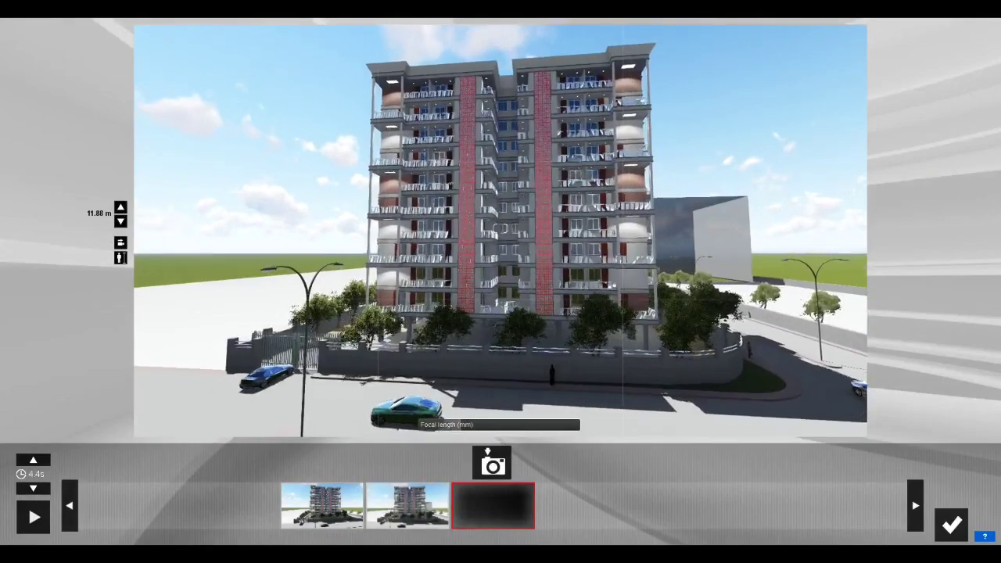
key(a)
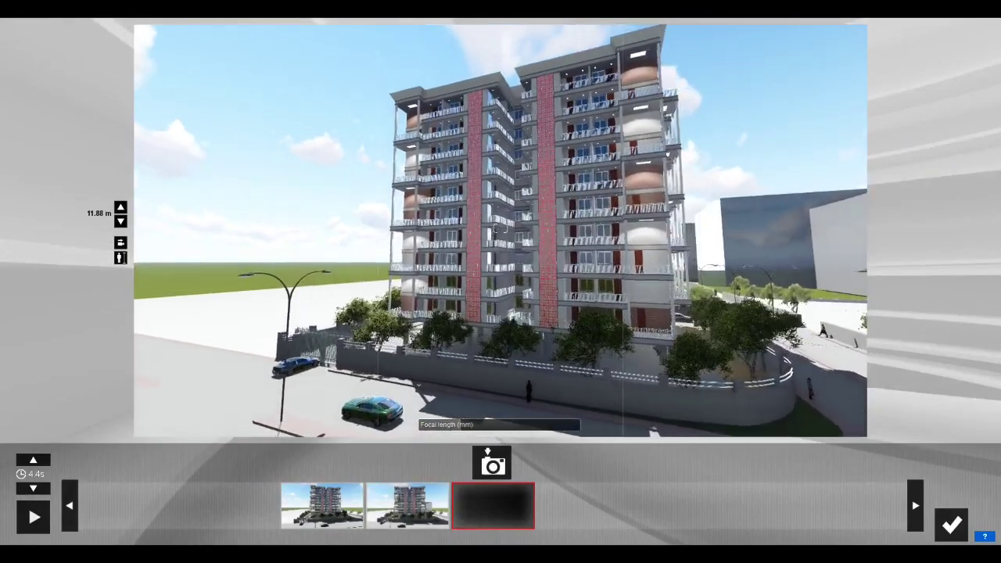
click(494, 466)
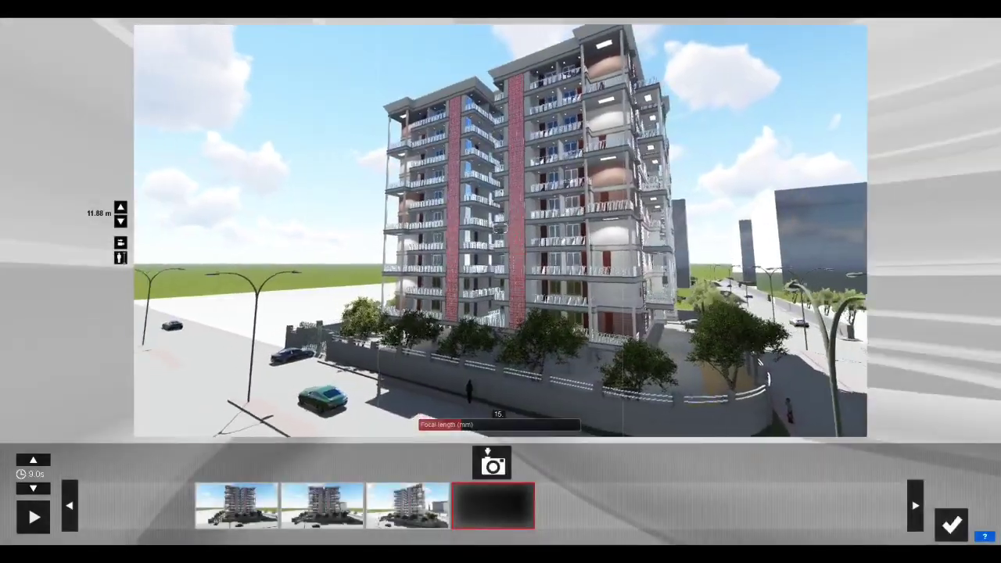
key(a)
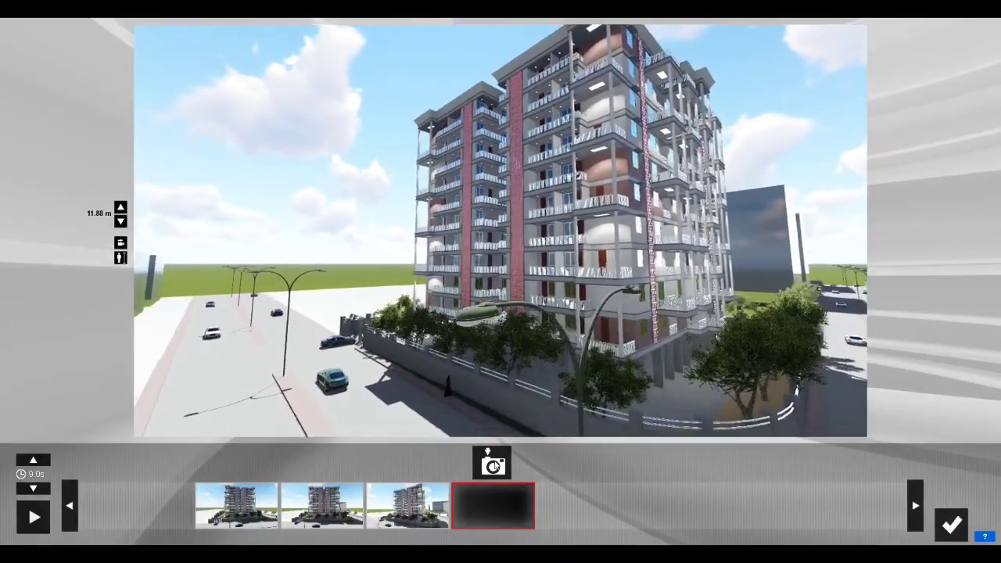
click(494, 466)
Capture three further photos at 11.88 m while circling past the corner to face the side facade with the balconies.
key(a)
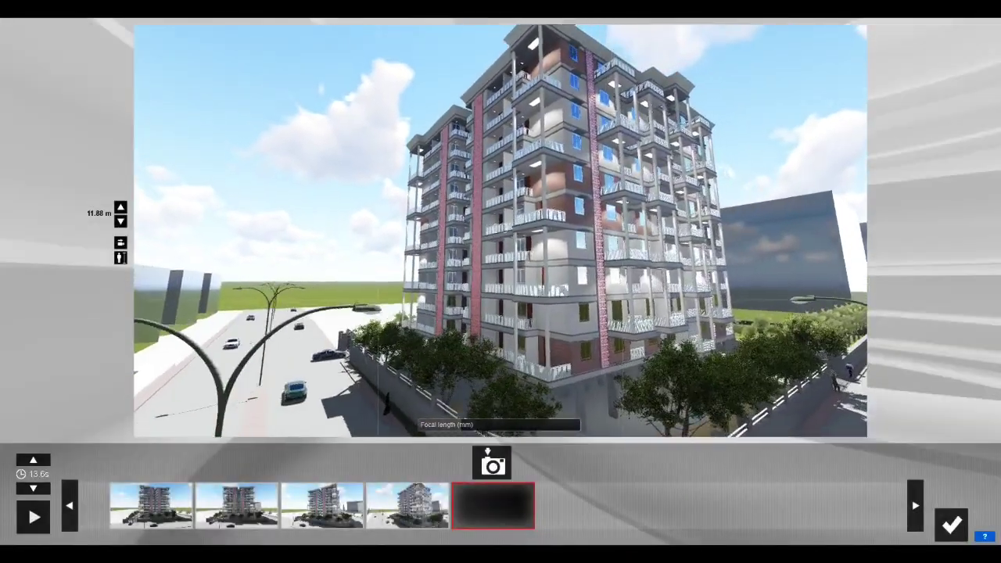
click(494, 466)
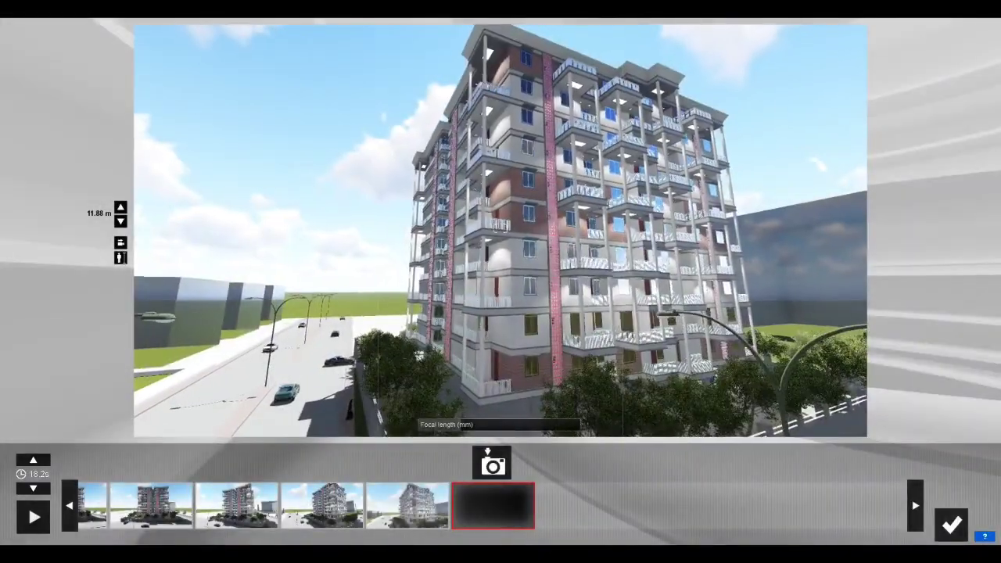
key(a)
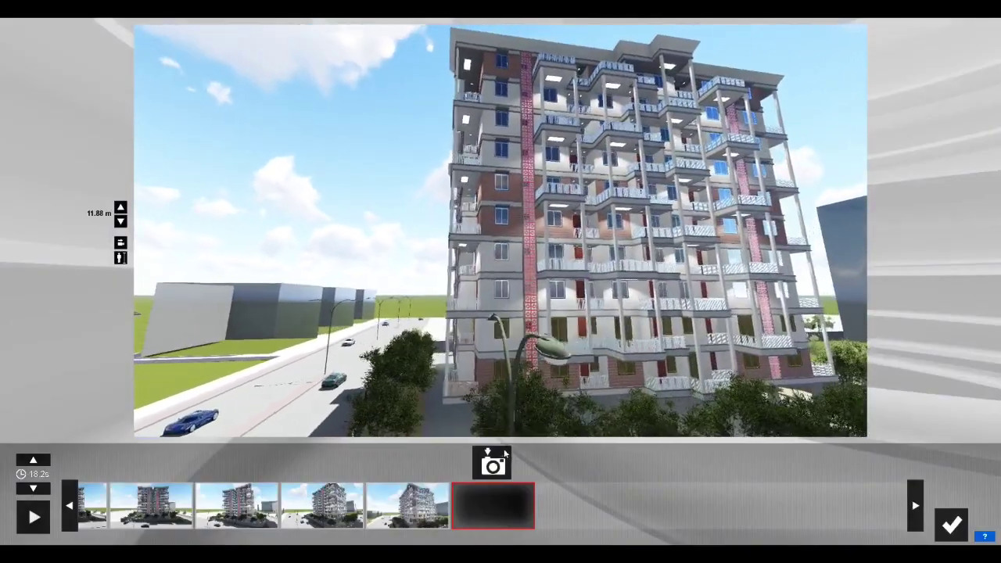
click(505, 455)
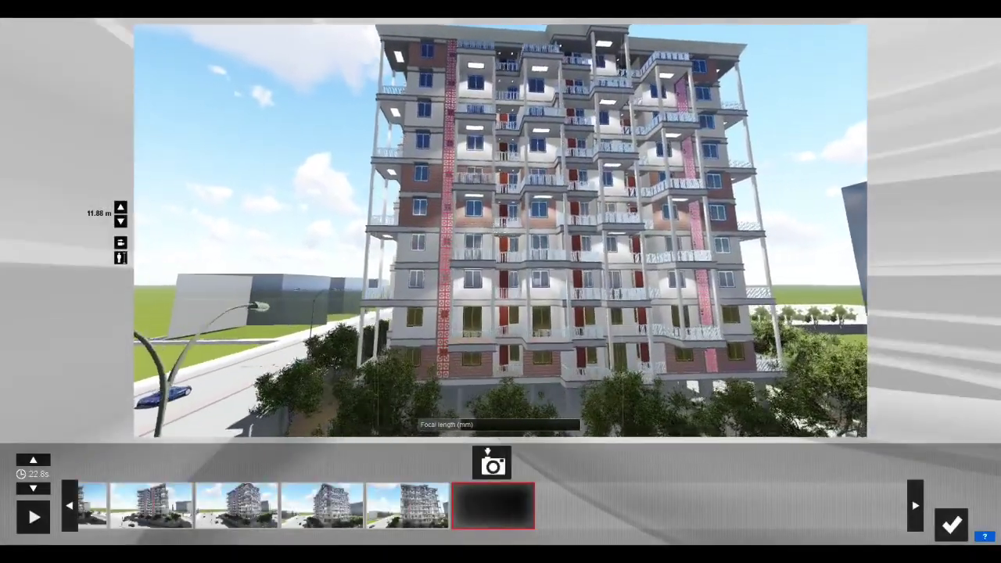
key(d)
click(493, 466)
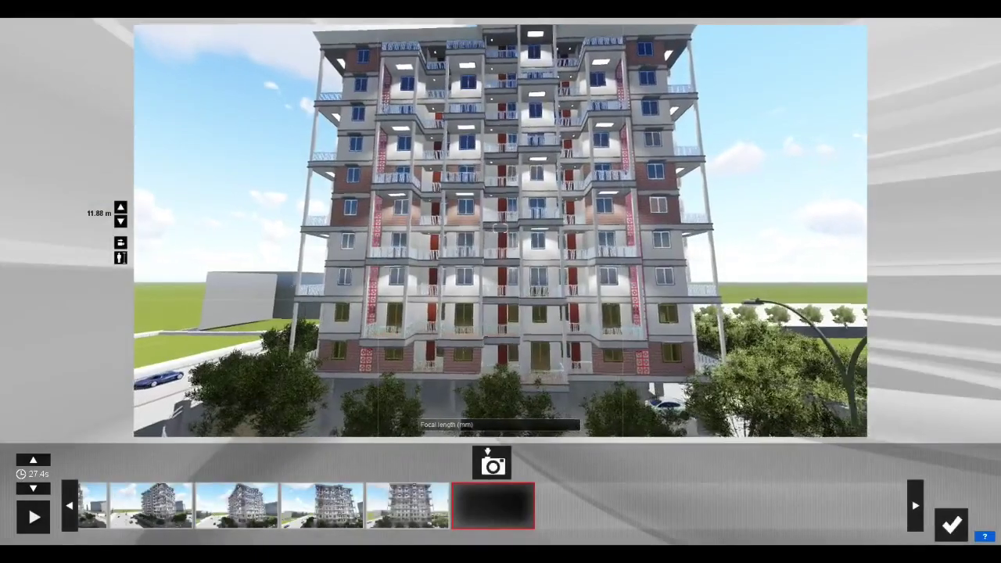
Save the circling clip in slot 3, then delete that clip.
key(a)
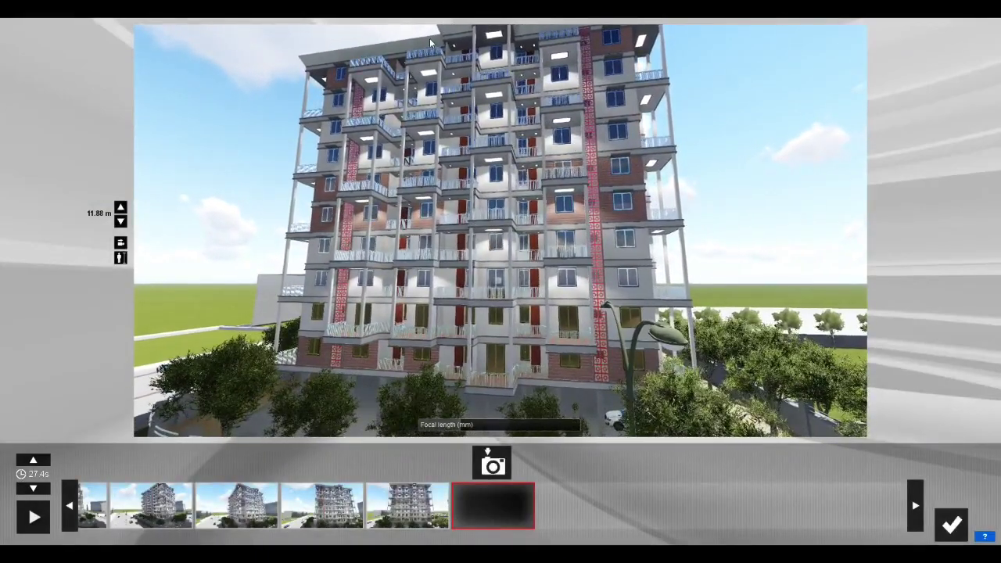
click(420, 510)
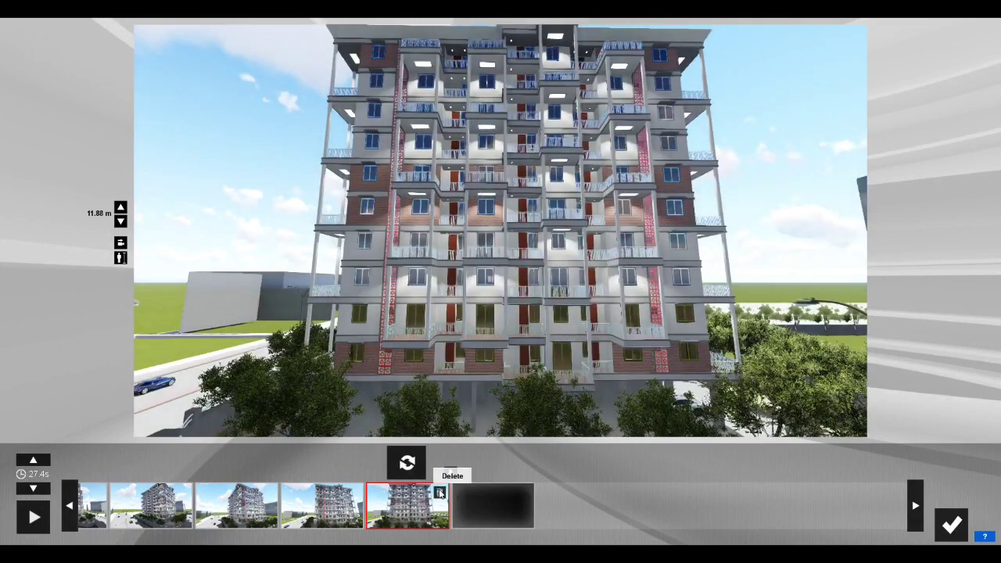
click(952, 526)
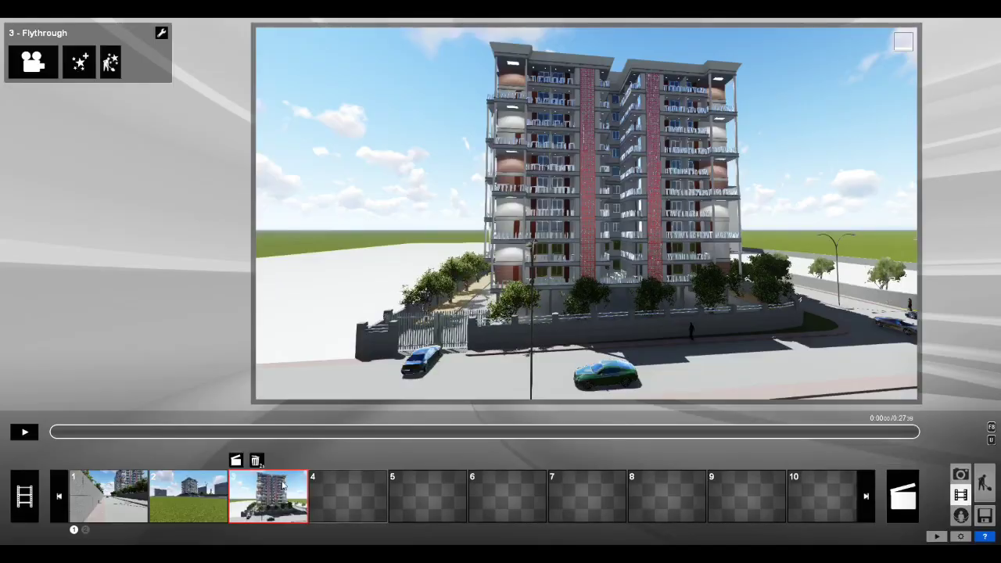
click(255, 461)
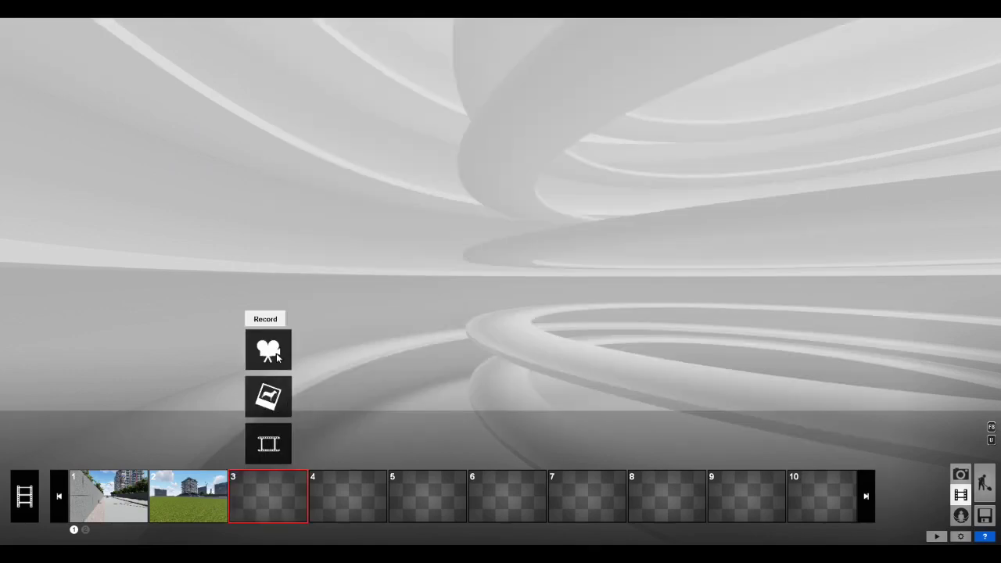
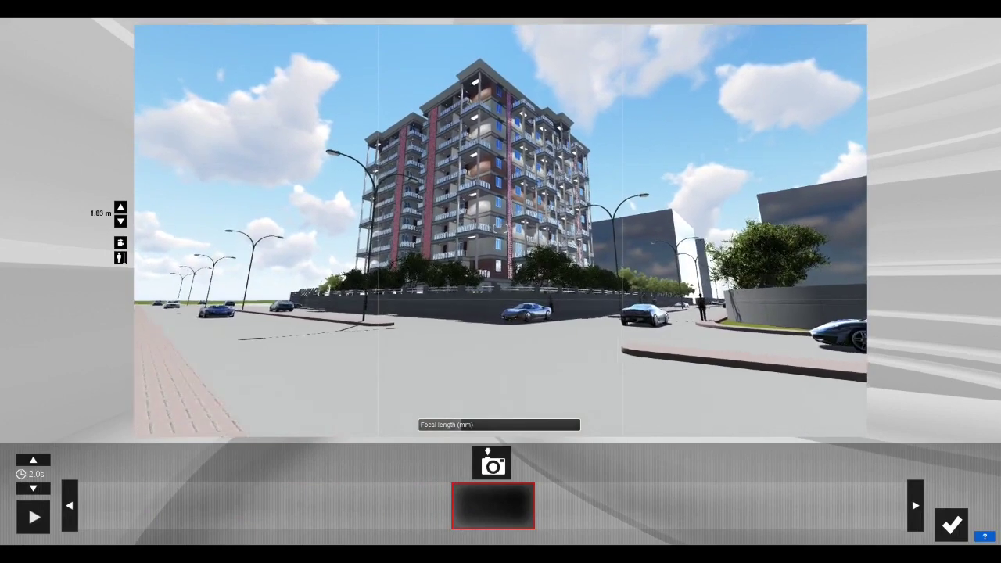
Lower the camera to about 1.09 m at the intersection and capture four identical photos of the building's corner.
right_drag(379, 137, 379, 114)
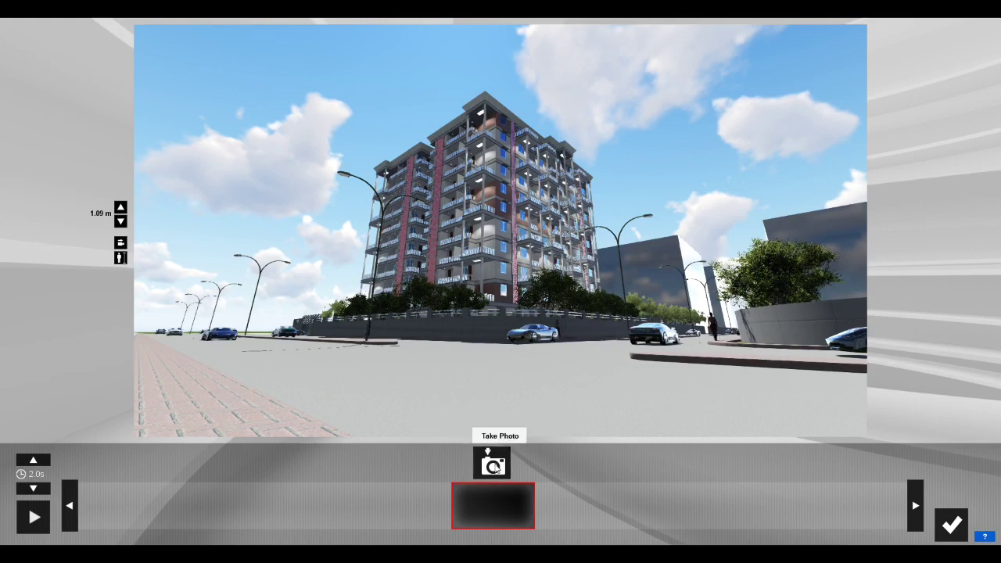
click(498, 468)
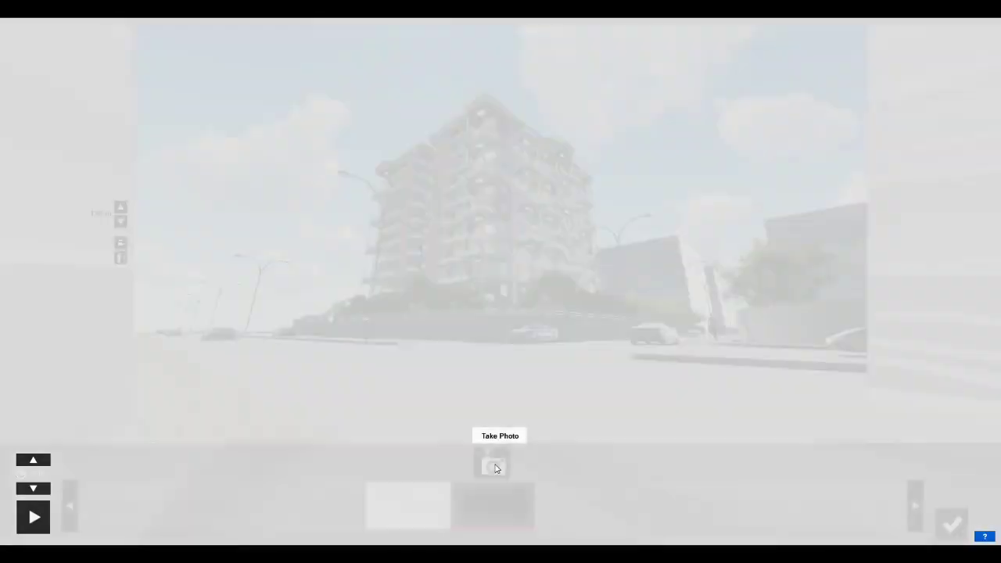
click(497, 468)
click(498, 469)
click(497, 468)
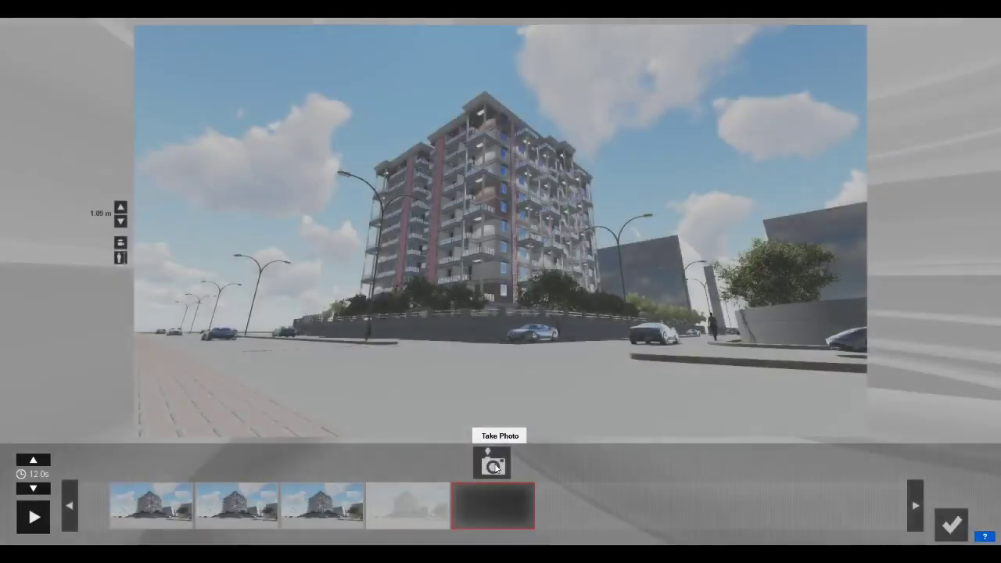
Delete the identical intersection photos from the clip.
click(439, 493)
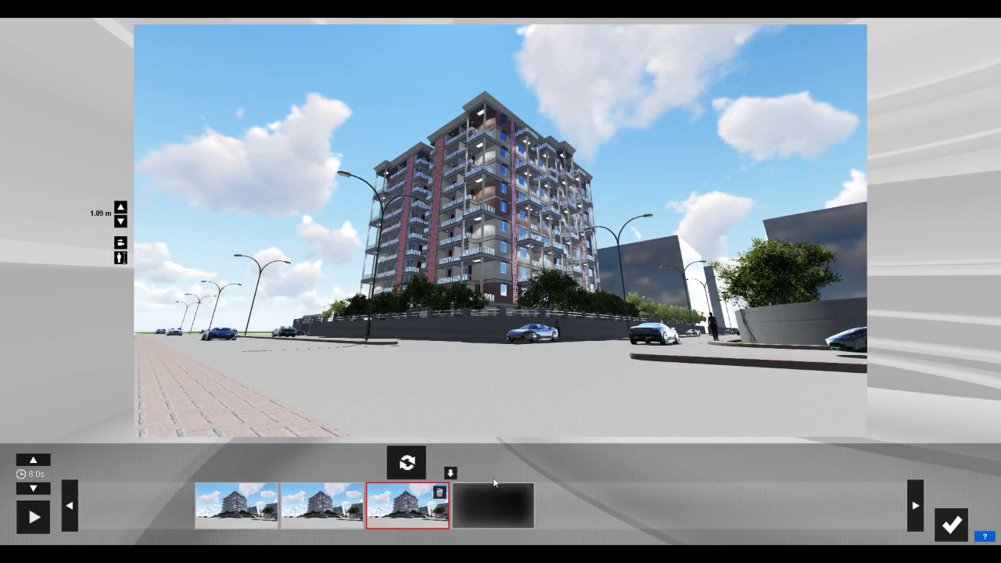
click(439, 492)
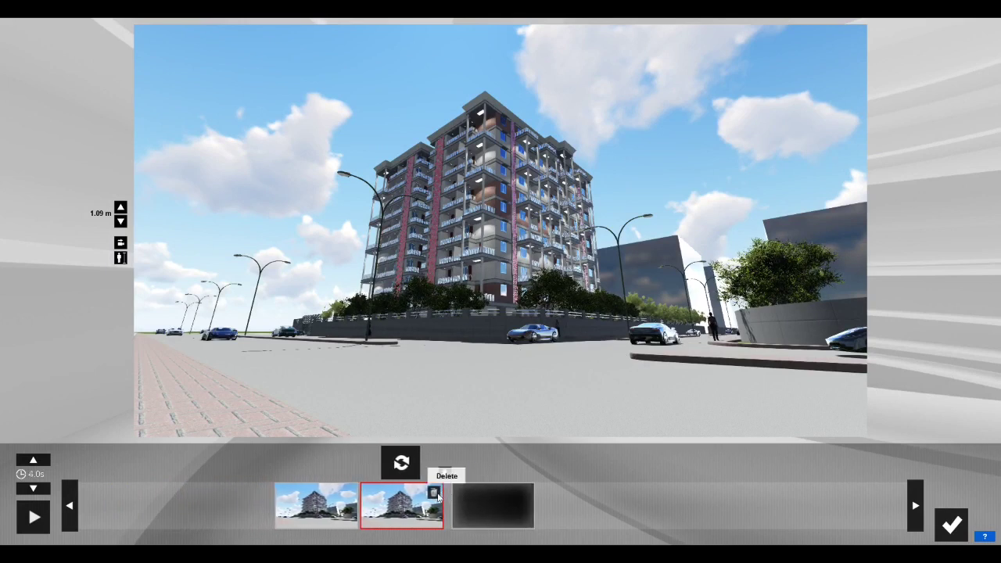
click(431, 493)
click(436, 493)
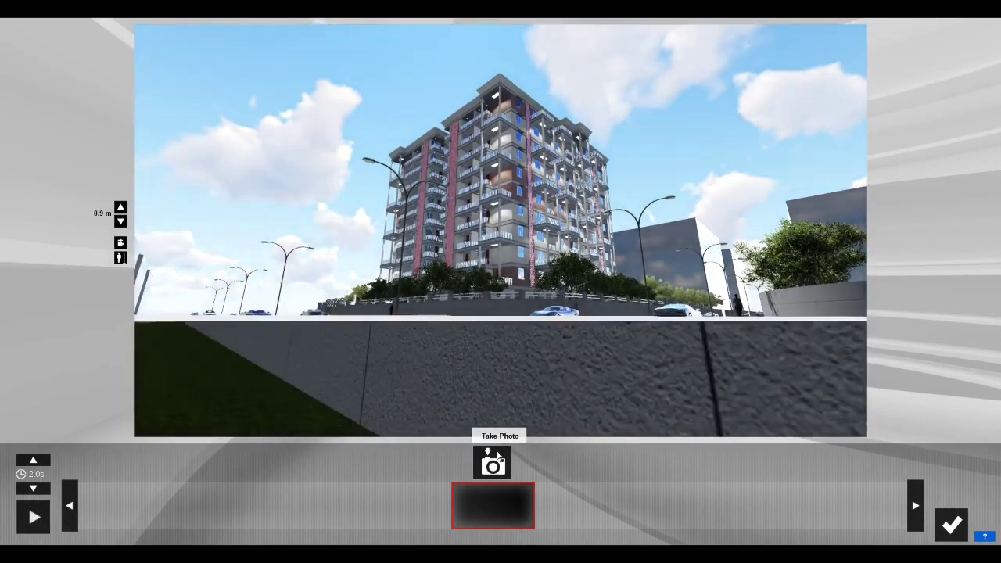
Adjust the camera height to about 1.09 m facing the building's corner and tilt the view slightly upward.
click(120, 222)
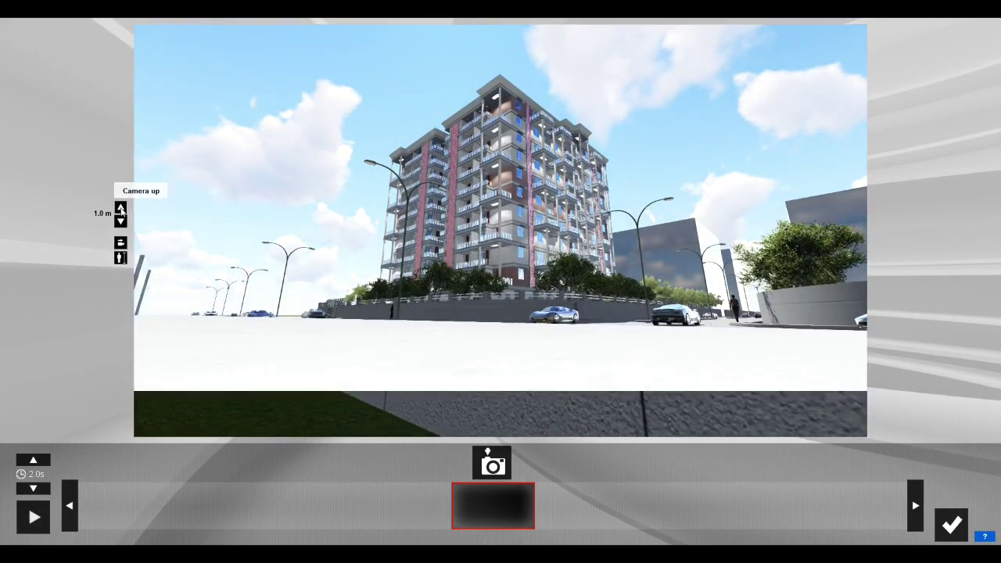
click(121, 210)
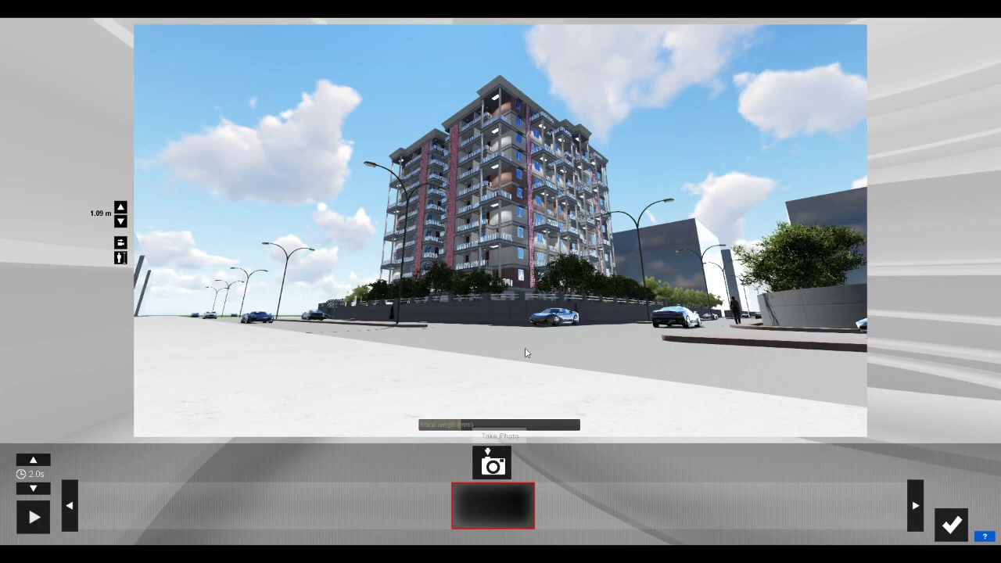
right_drag(525, 353, 527, 348)
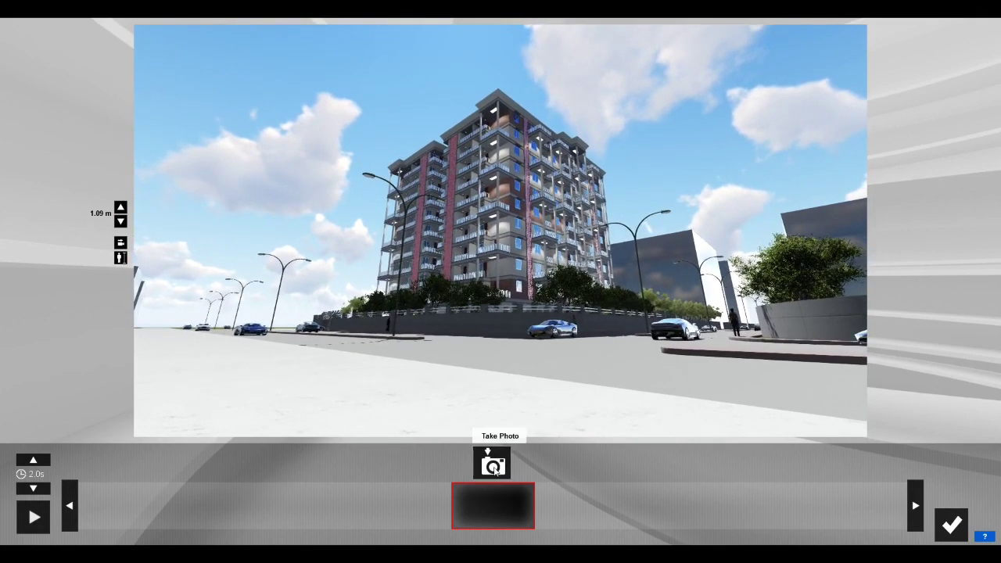
Capture three identical photos of the building's corner for a static shot and play the clip.
click(493, 467)
click(493, 467)
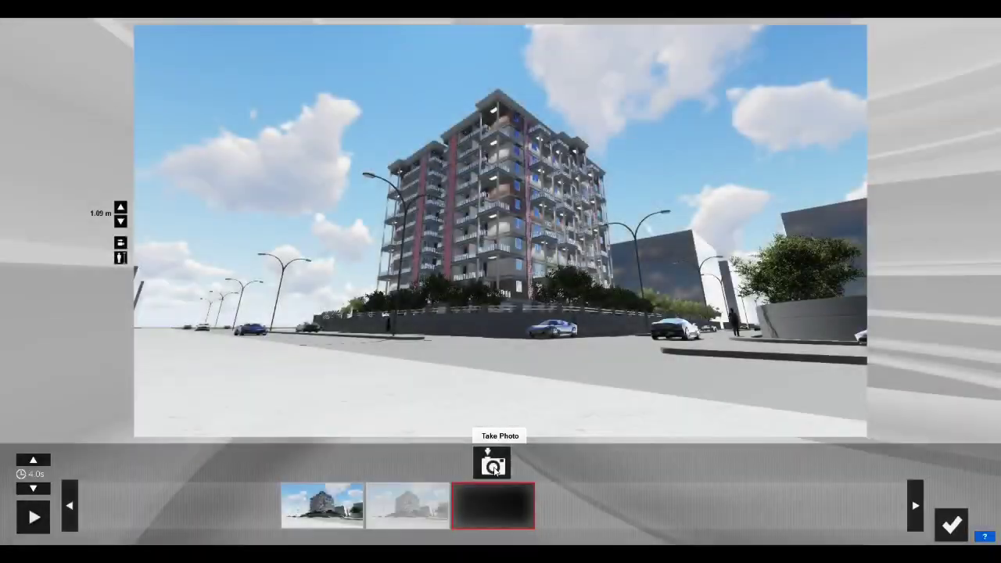
click(491, 467)
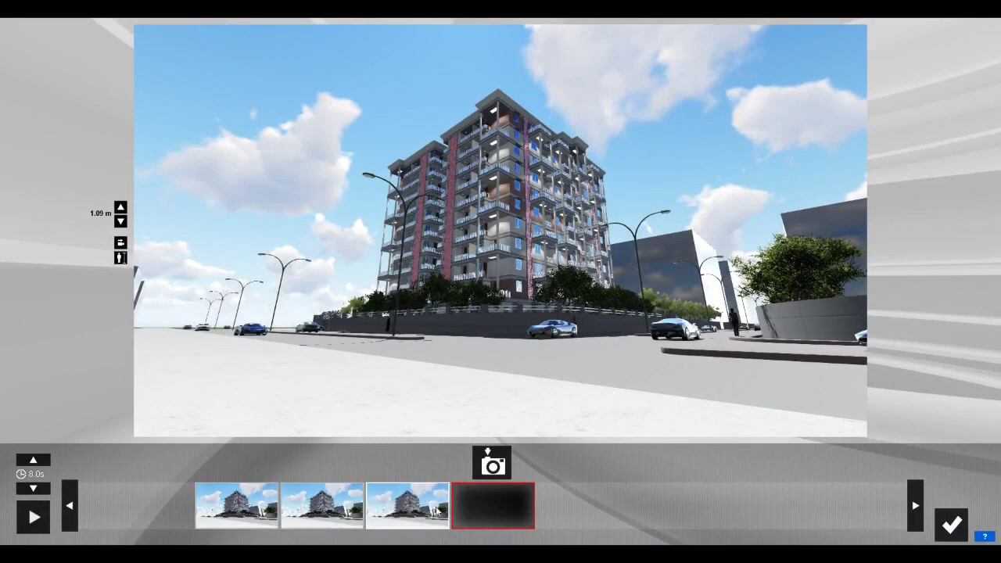
click(45, 517)
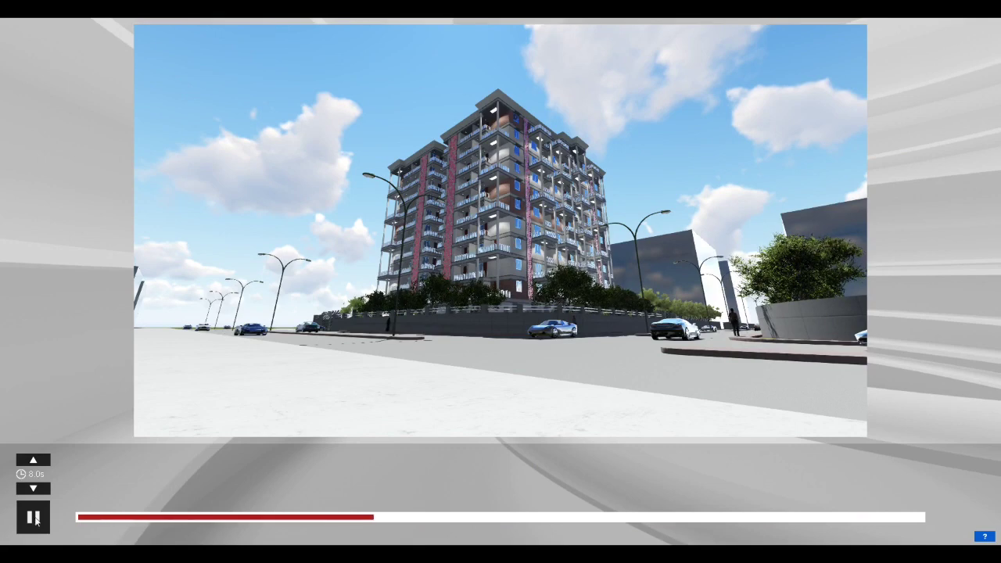
Stop the clip playback and save the static corner shot as the fourth clip of the movie.
click(33, 517)
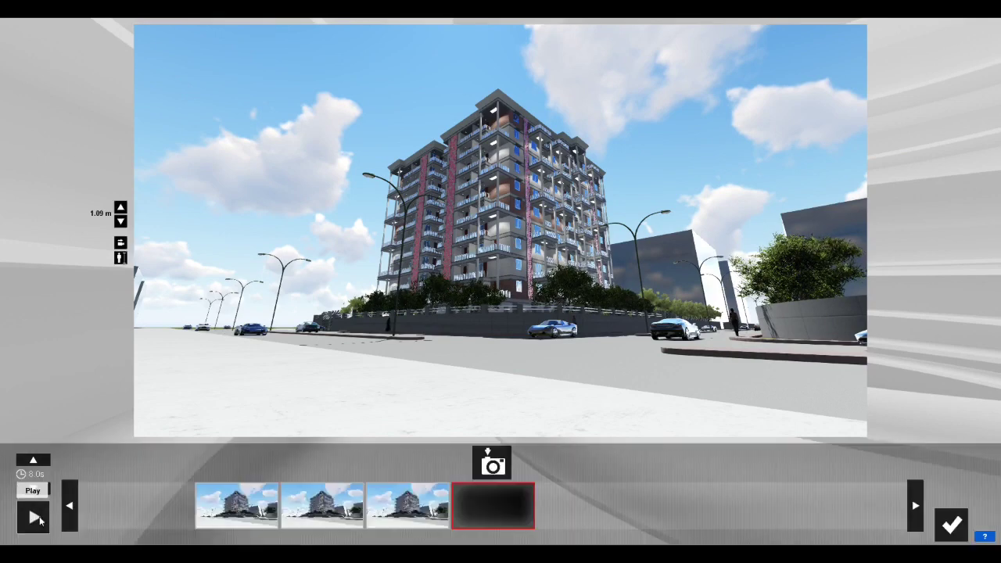
click(952, 526)
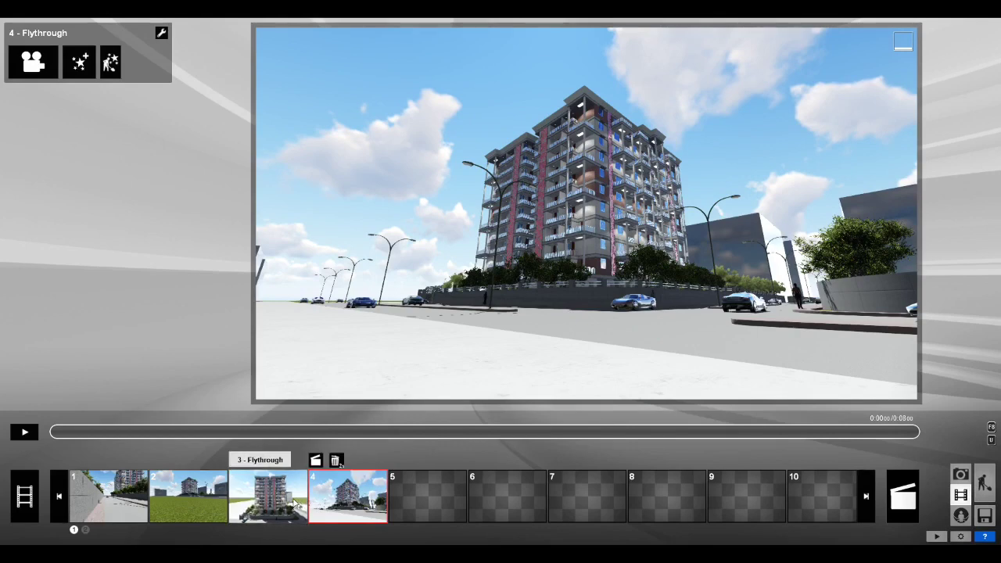
Check the second and first flythrough clips and play the entire movie to review all four clips in sequence.
click(296, 505)
click(206, 491)
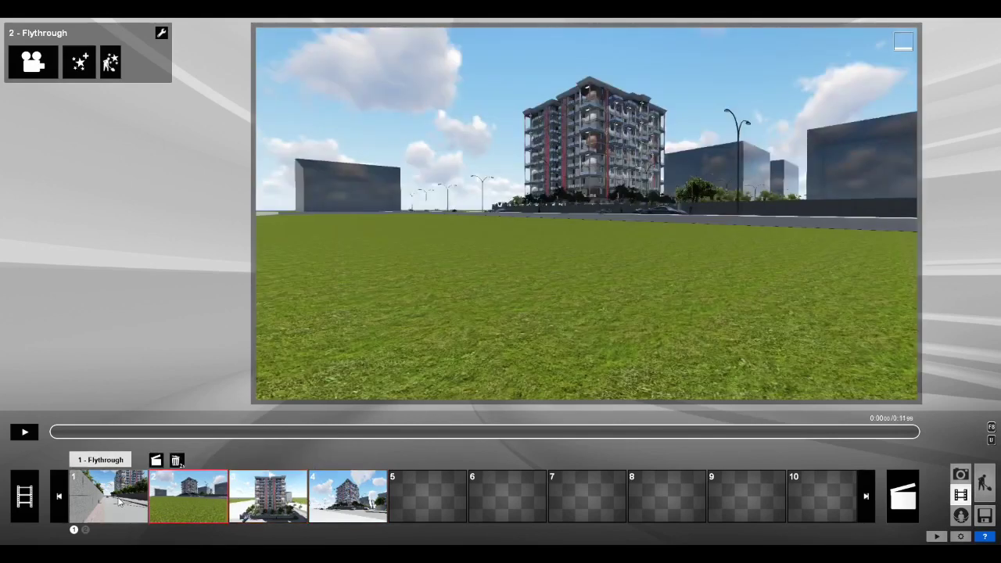
click(119, 500)
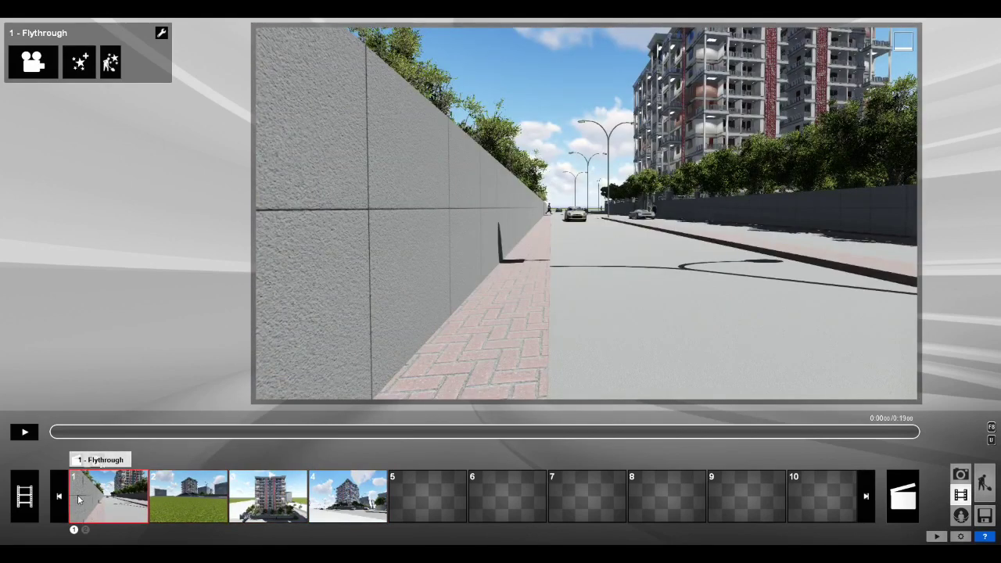
mouse_move(26, 499)
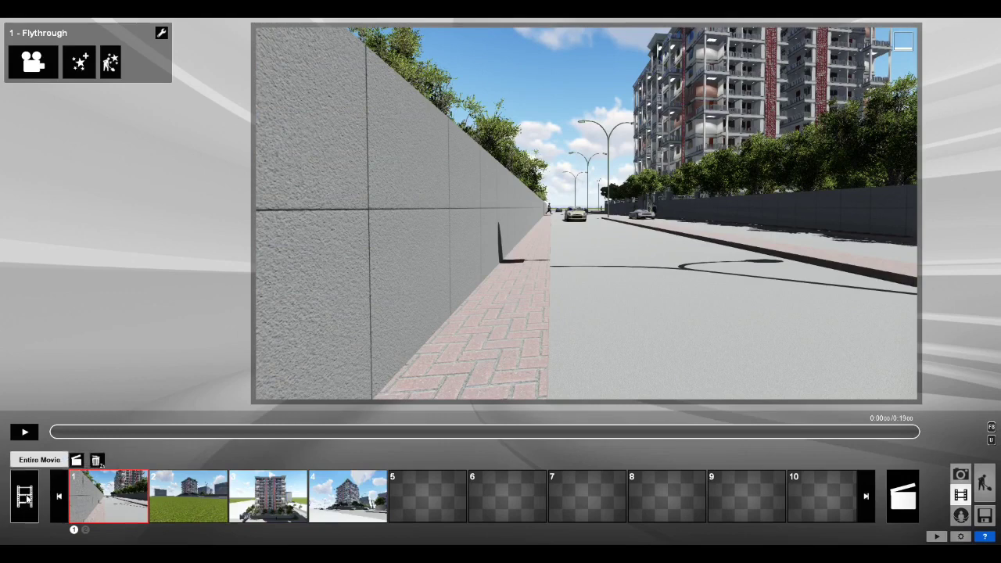
click(26, 497)
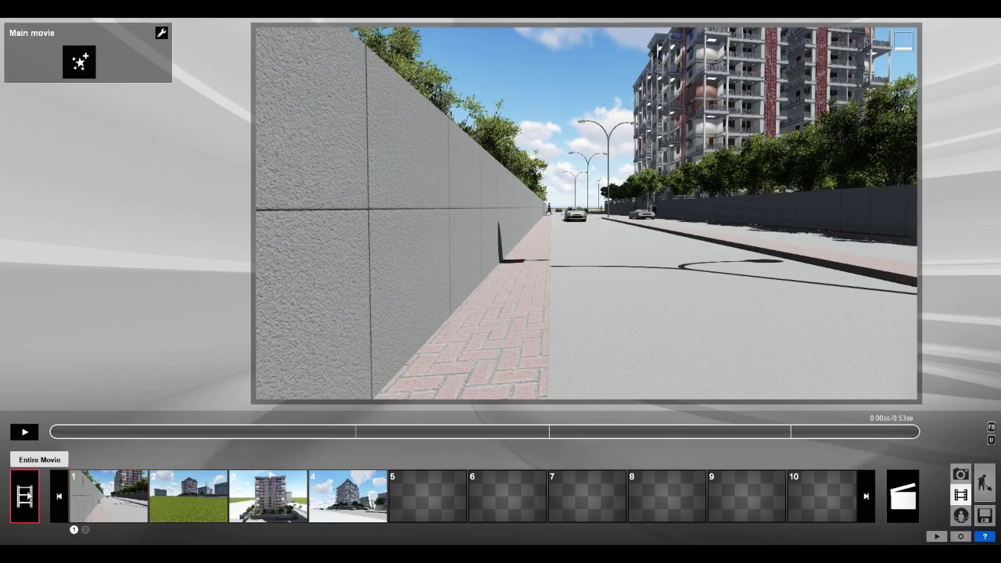
click(25, 432)
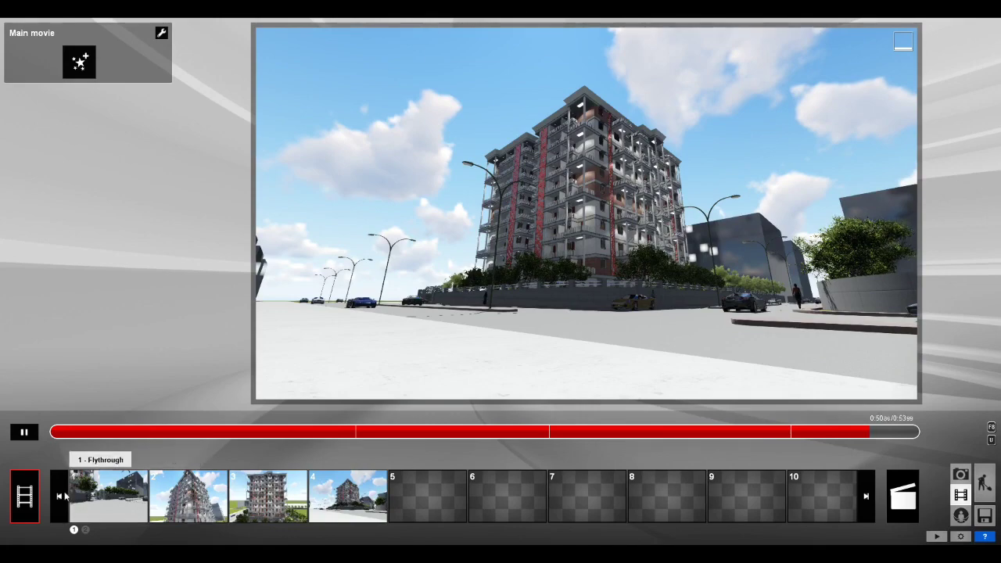
click(23, 431)
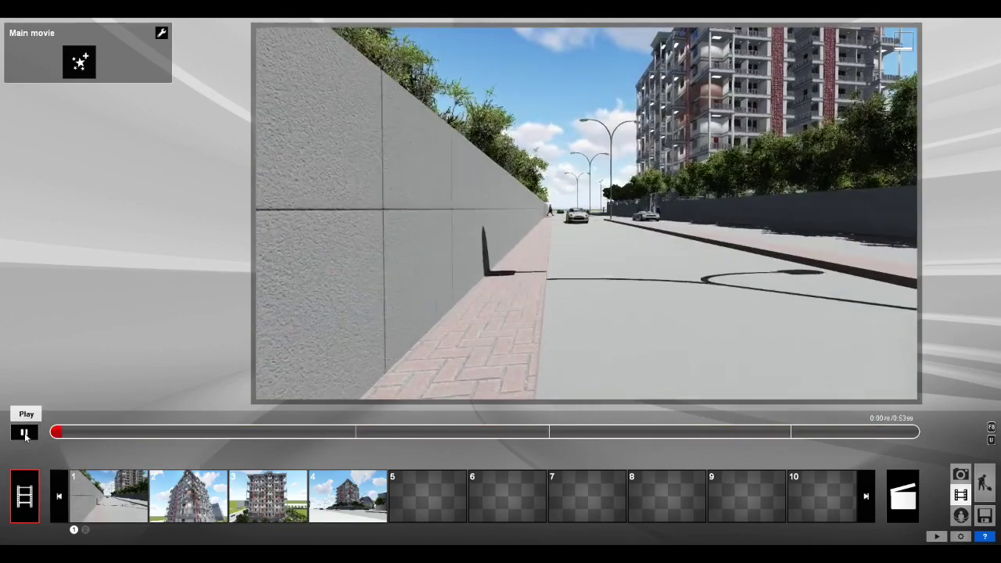
Select the fourth flythrough clip with the static shot of the building's corner.
mouse_move(356, 506)
mouse_down()
mouse_move(248, 509)
mouse_move(313, 483)
mouse_move(381, 482)
mouse_move(356, 489)
mouse_up()
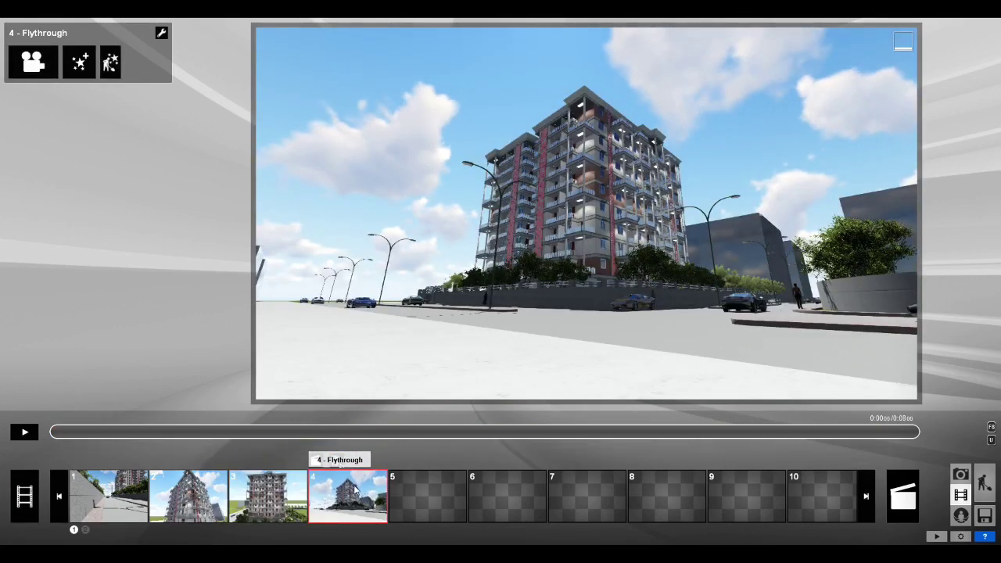